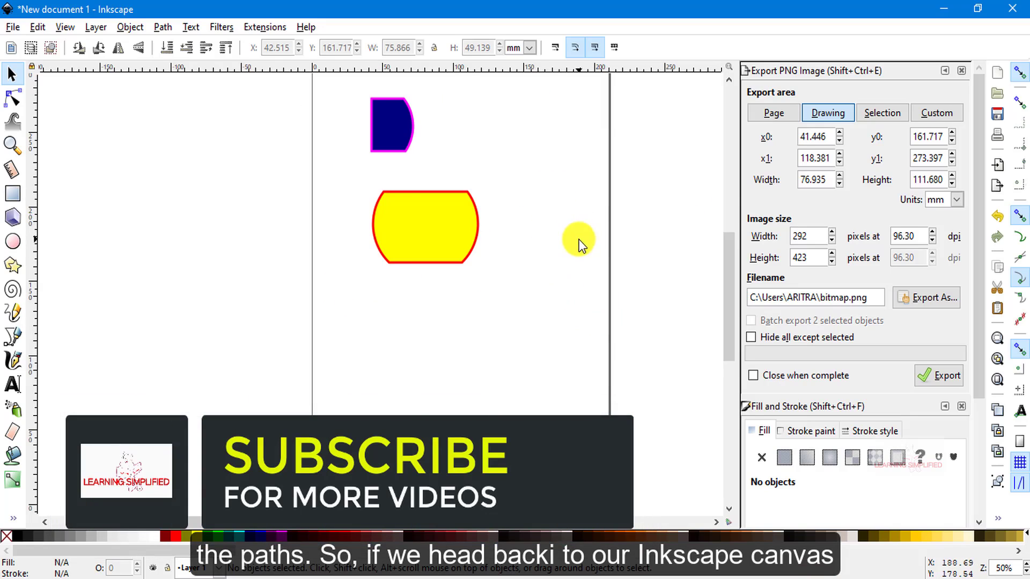
Draw a closed, curved leaf-shaped path with the Bezier pen below the yellow shape
click(14, 337)
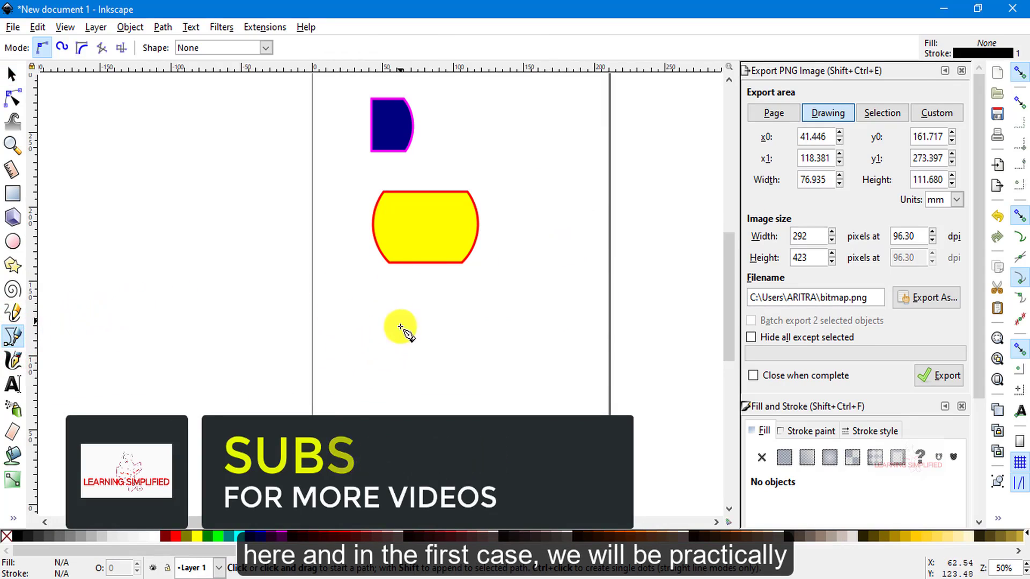
click(352, 306)
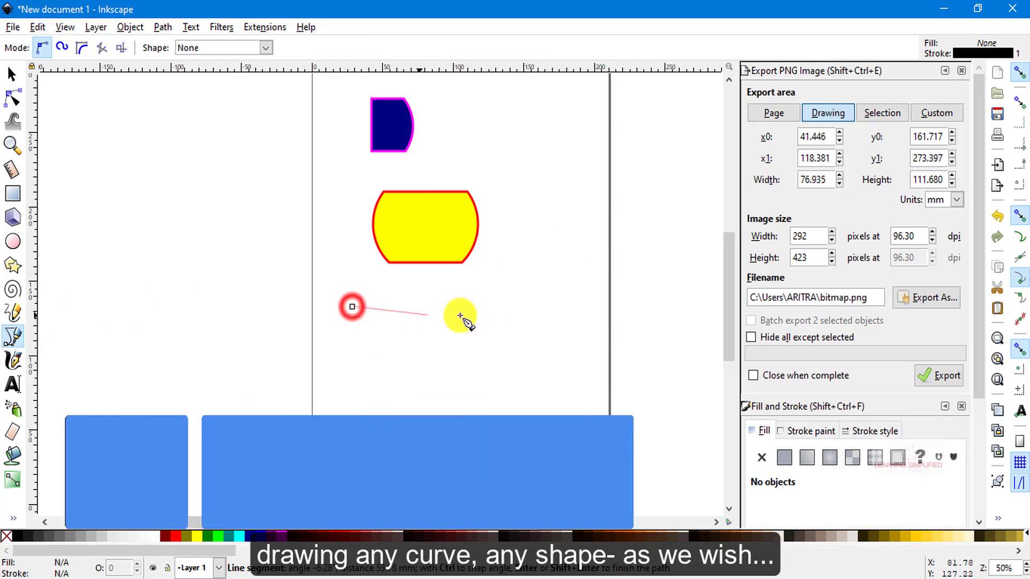
drag(556, 330, 575, 354)
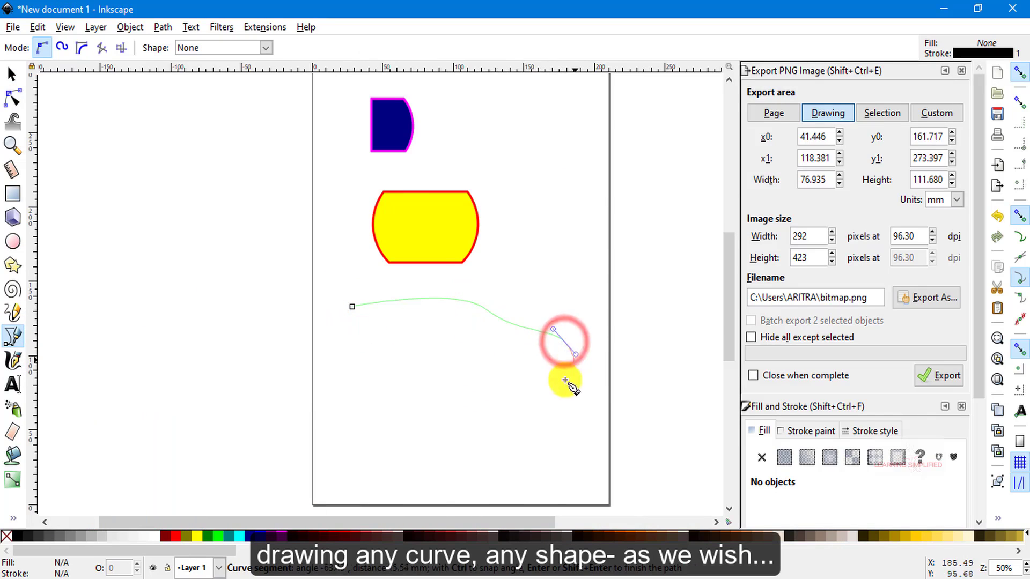
mouse_move(499, 382)
mouse_down()
mouse_move(382, 426)
mouse_move(329, 384)
mouse_move(393, 283)
mouse_up()
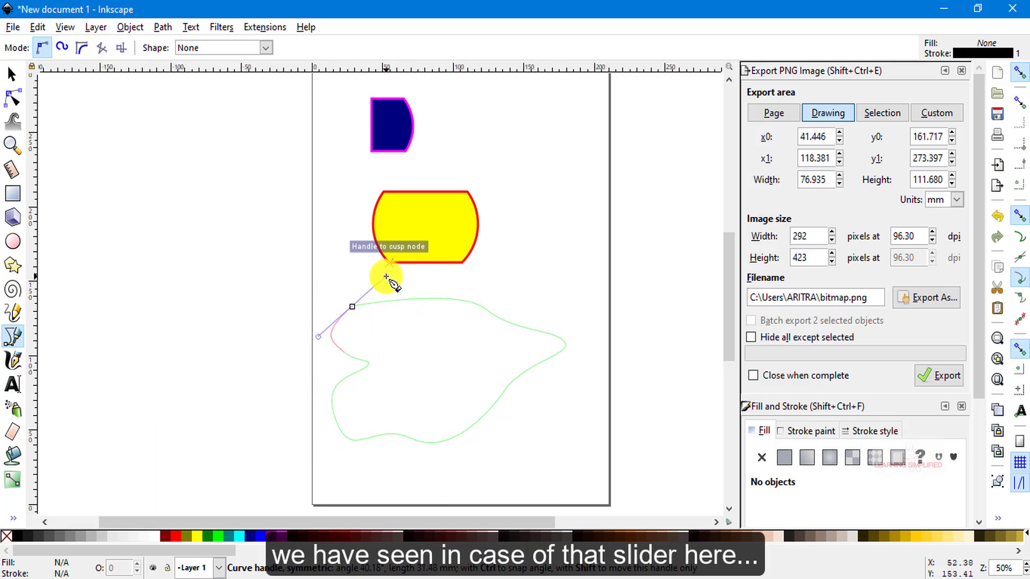
click(319, 338)
Fill the leaf green, nudge it slightly upward, and close the Export PNG panel
click(14, 74)
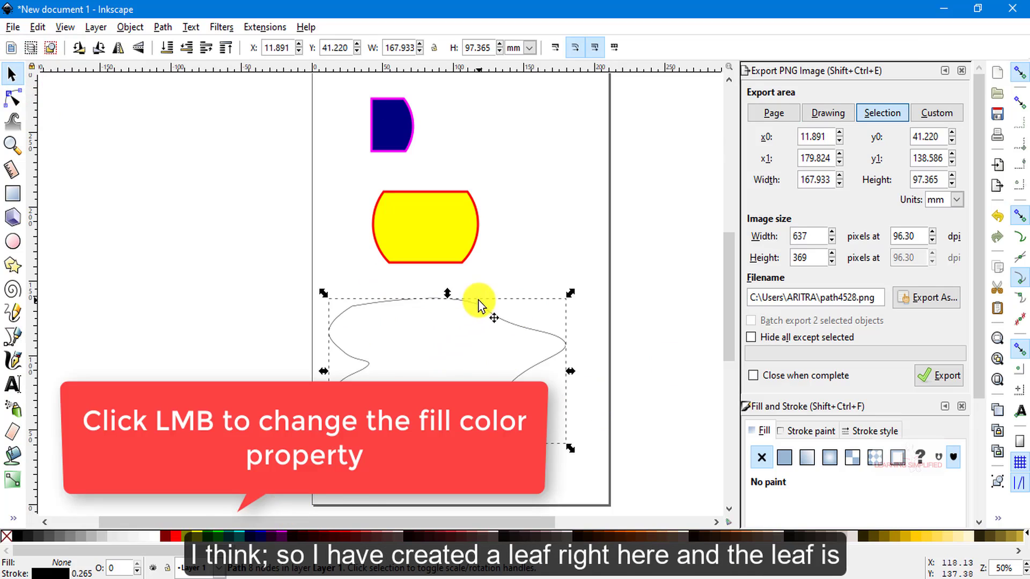
click(209, 535)
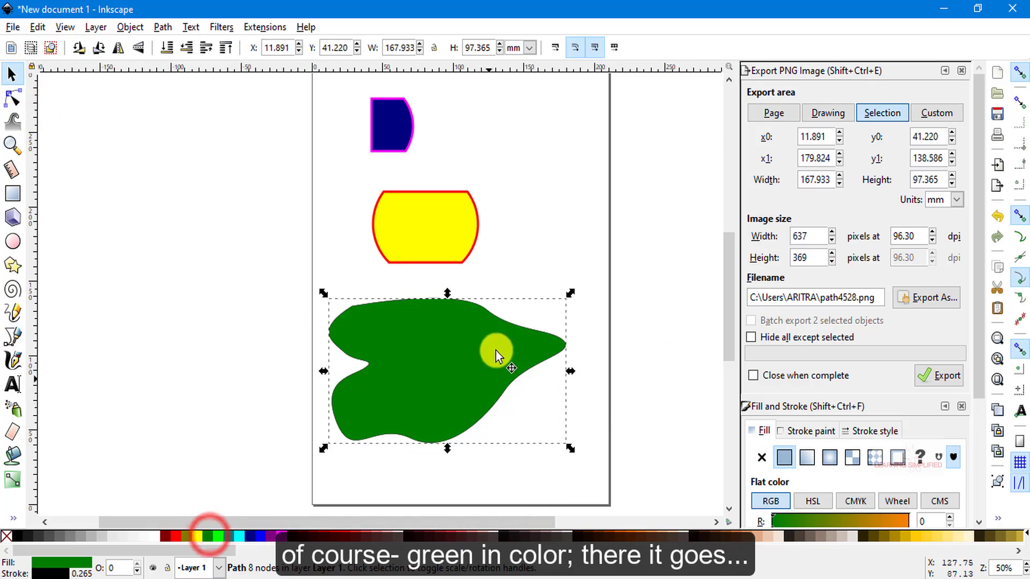
drag(415, 322, 417, 308)
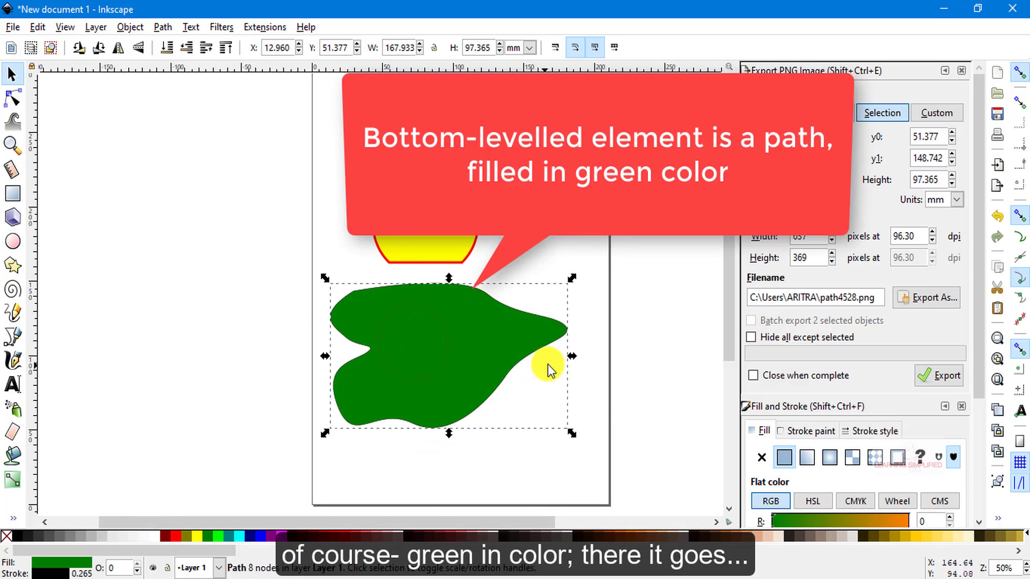
click(960, 70)
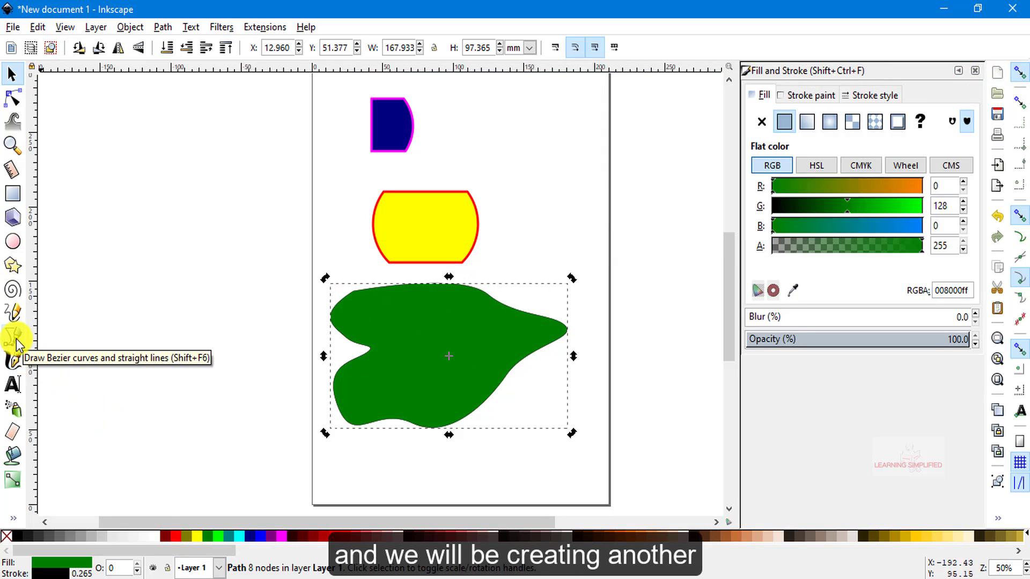
Draw a closed narrow leaf outline with a pointed bottom tip over the green leaf
click(18, 341)
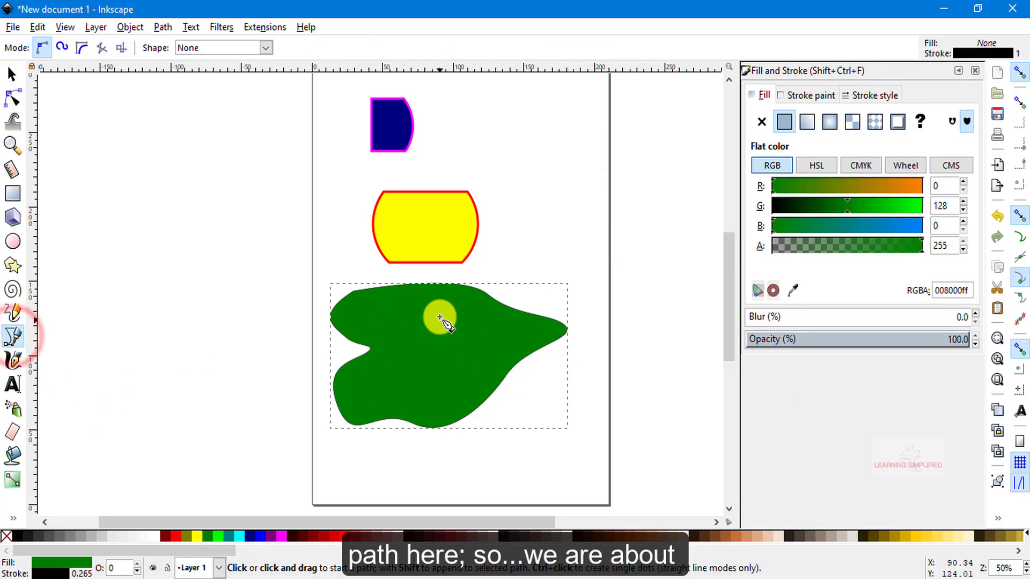
click(418, 310)
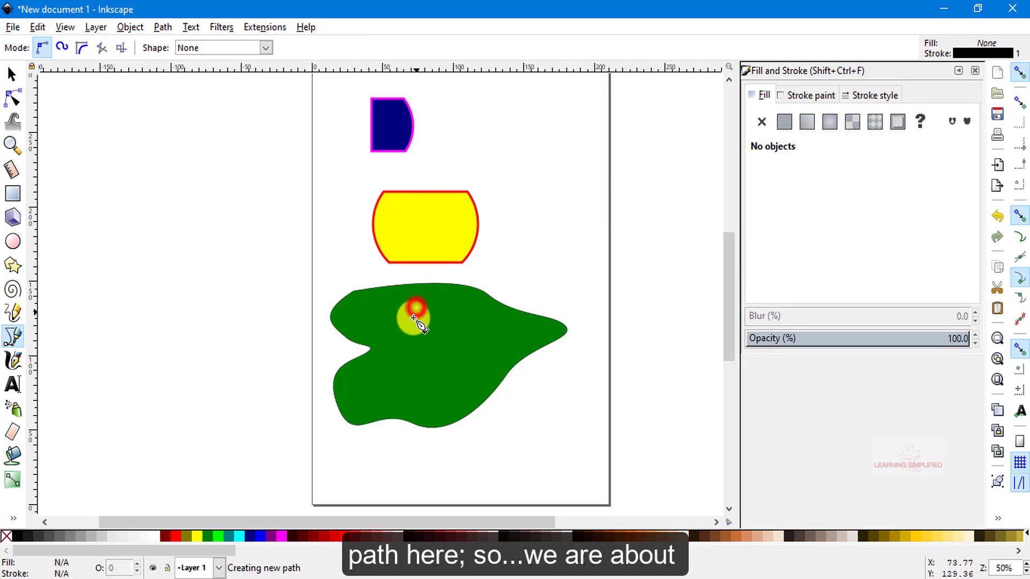
mouse_move(403, 338)
mouse_down()
mouse_move(422, 362)
mouse_move(446, 473)
mouse_move(460, 427)
mouse_up()
drag(483, 370, 474, 346)
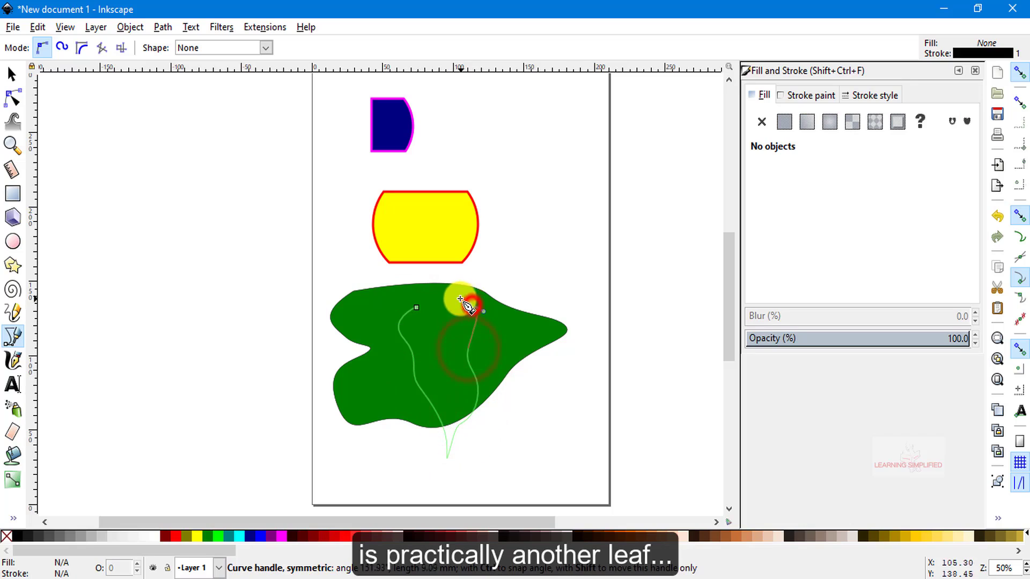
drag(458, 299, 487, 310)
drag(433, 329, 422, 318)
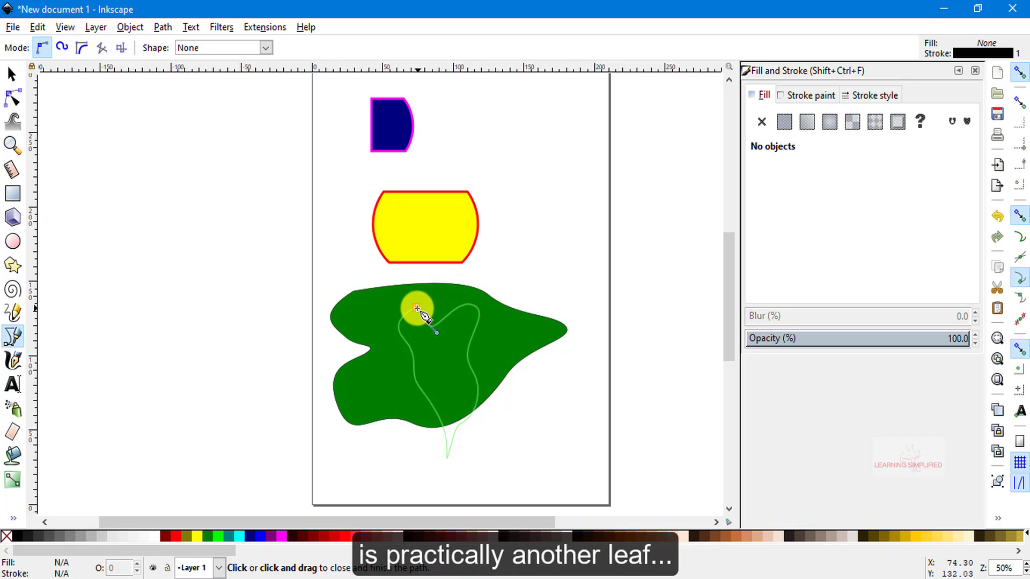
click(414, 308)
click(11, 74)
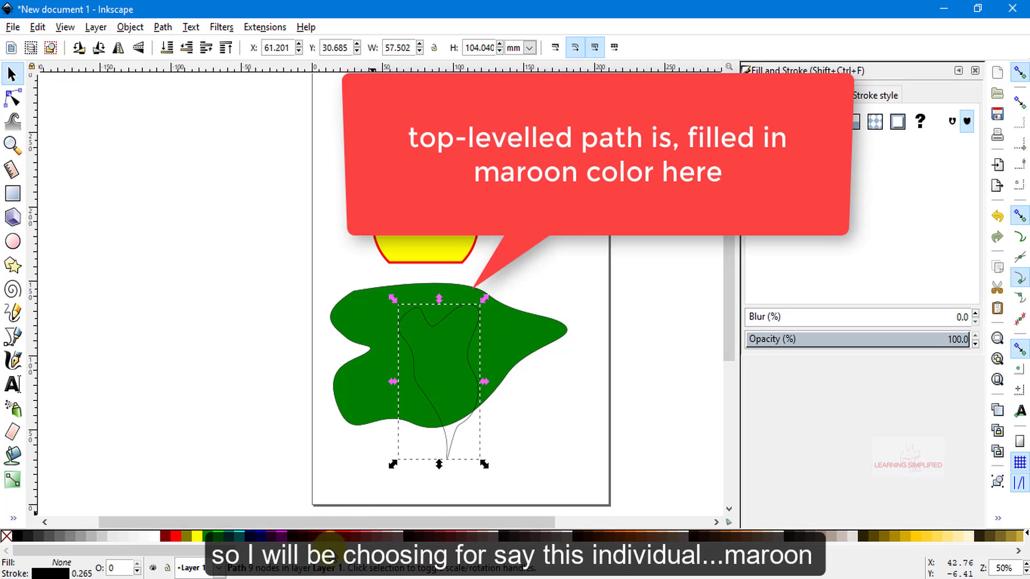
Fill the narrow leaf maroon with a 1.965 mm yellow stroke, nudged up-left
click(312, 535)
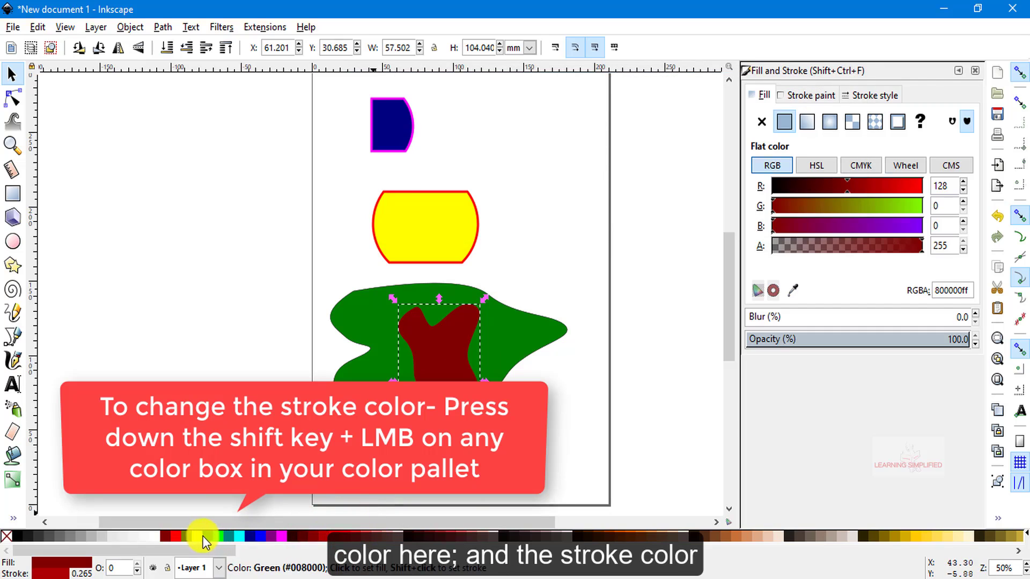
shift+click(195, 538)
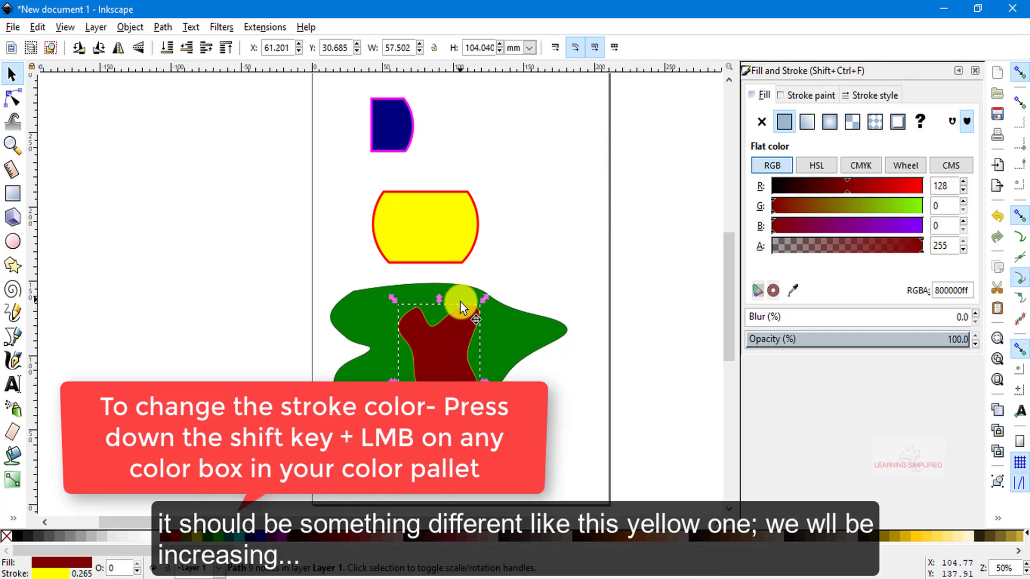
click(870, 95)
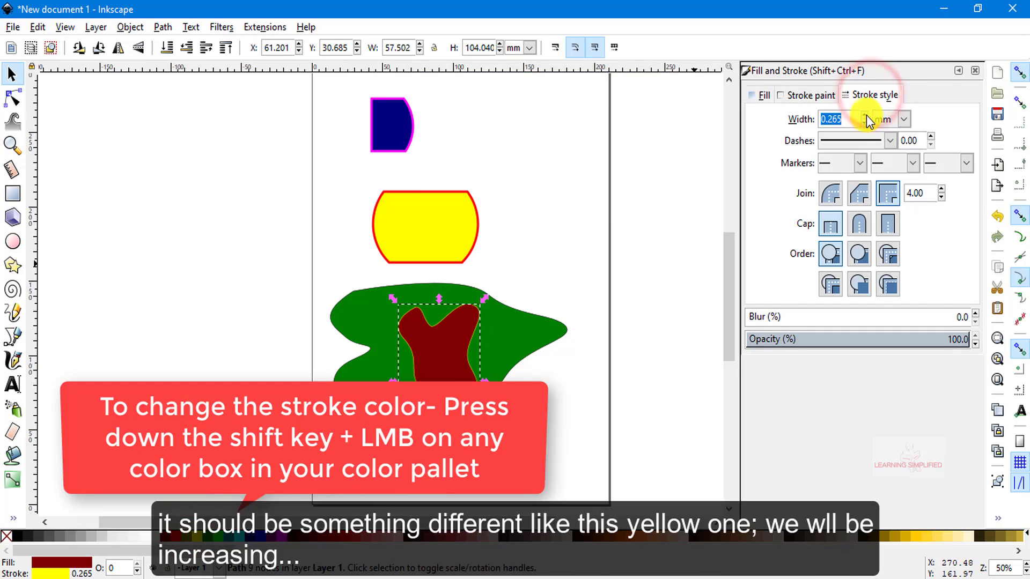
click(864, 115)
click(863, 115)
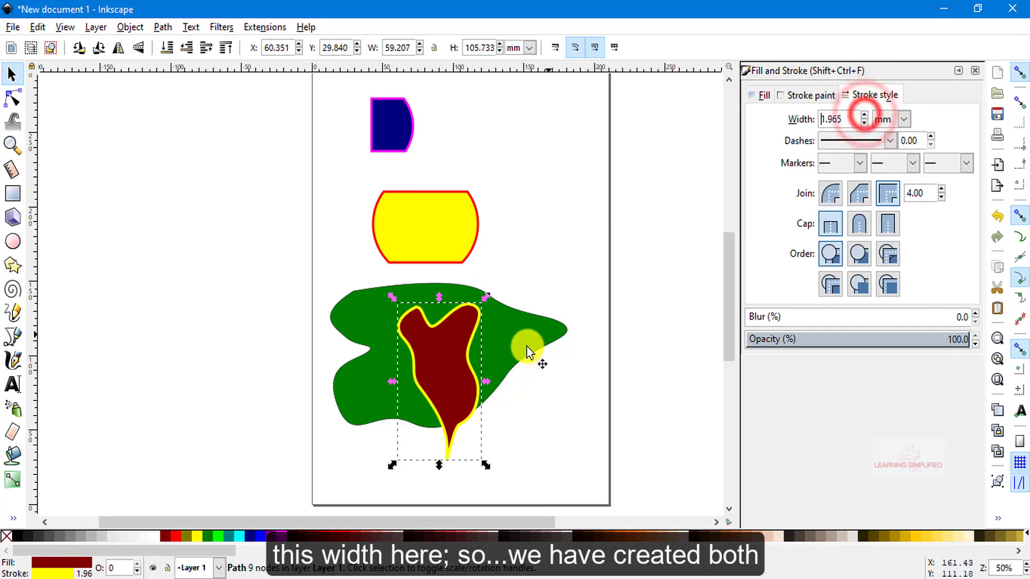
drag(439, 365, 427, 346)
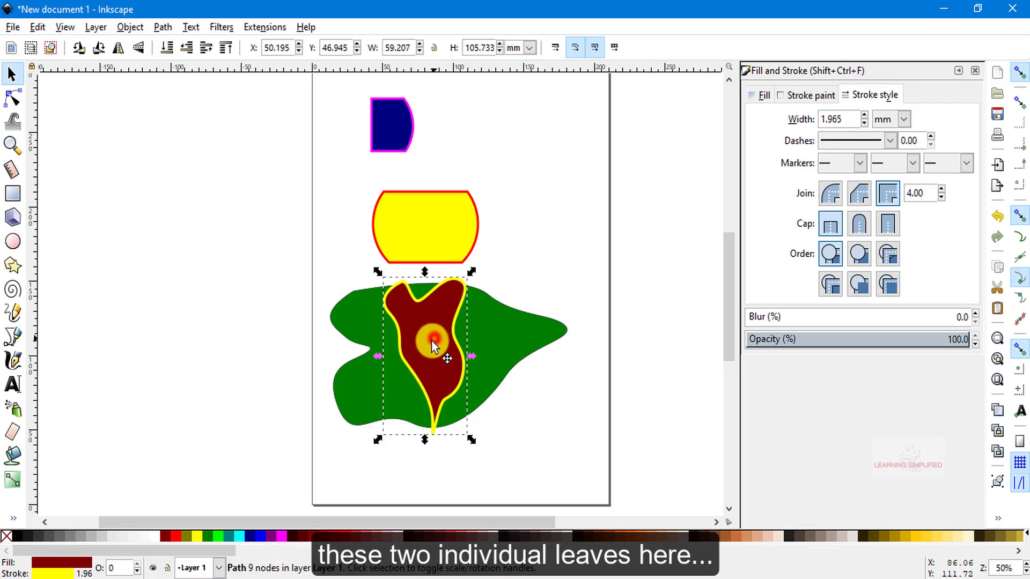
drag(431, 340, 430, 344)
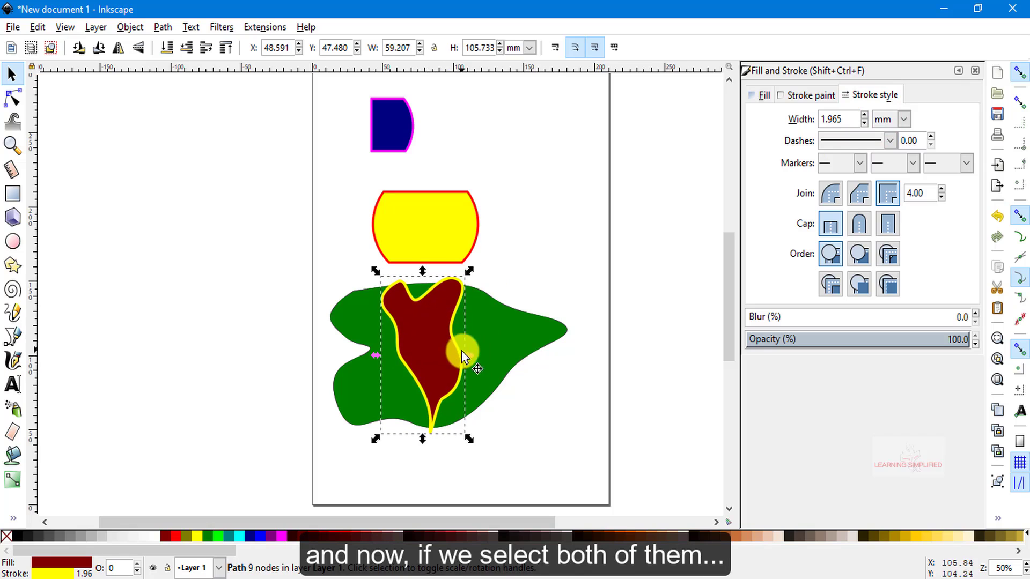
shift+click(497, 331)
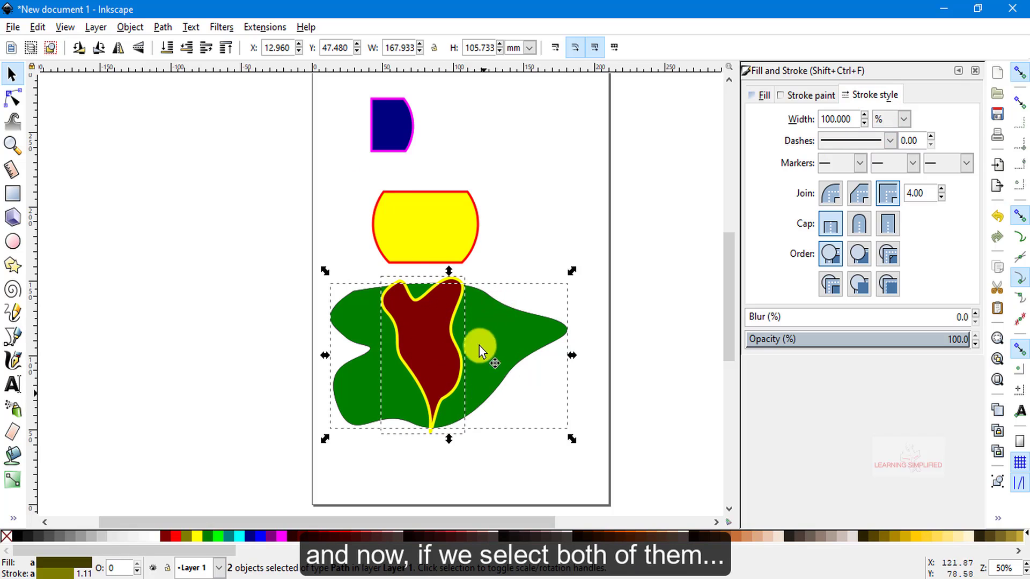
click(165, 28)
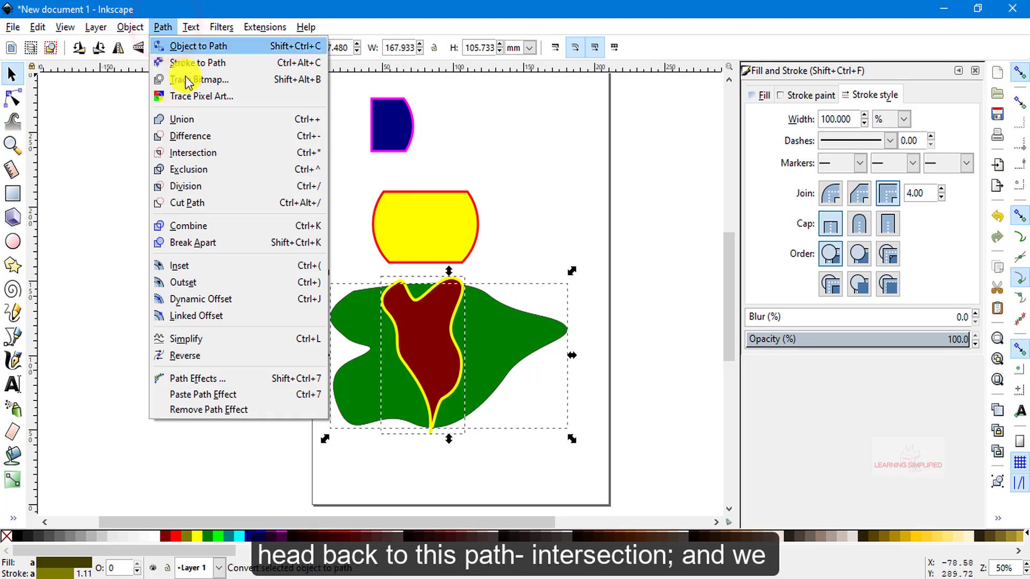
click(202, 152)
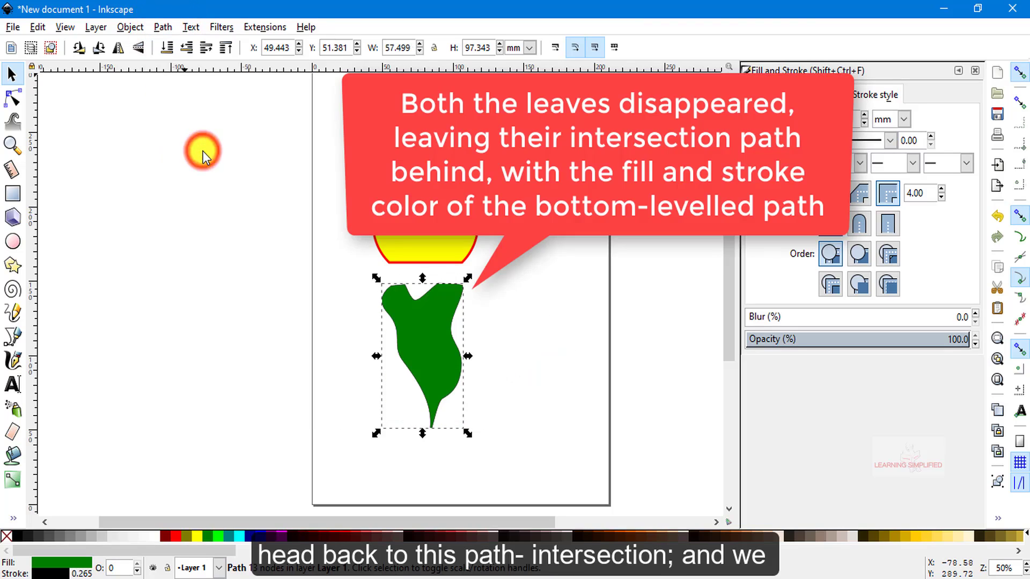
click(496, 329)
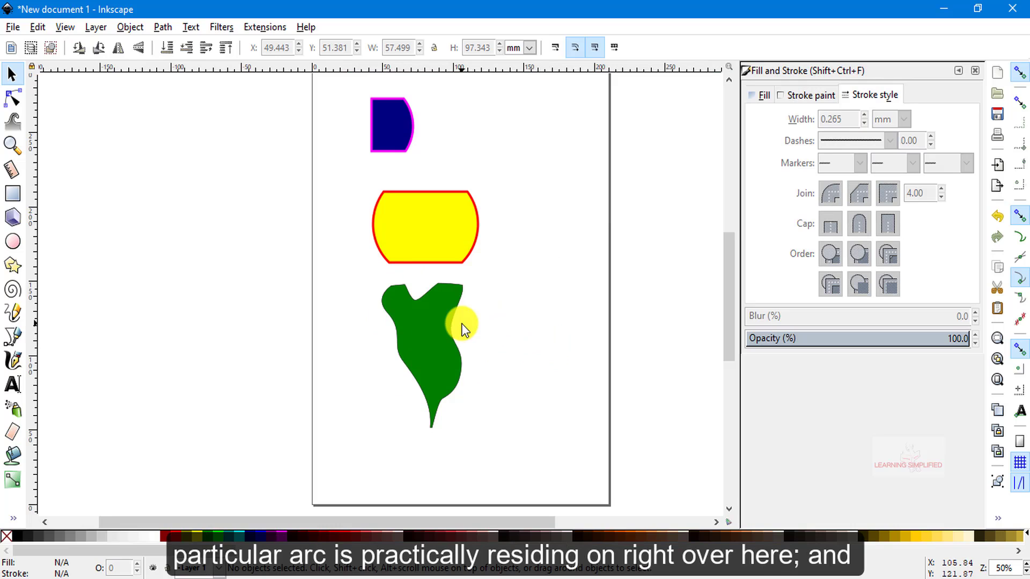
click(416, 333)
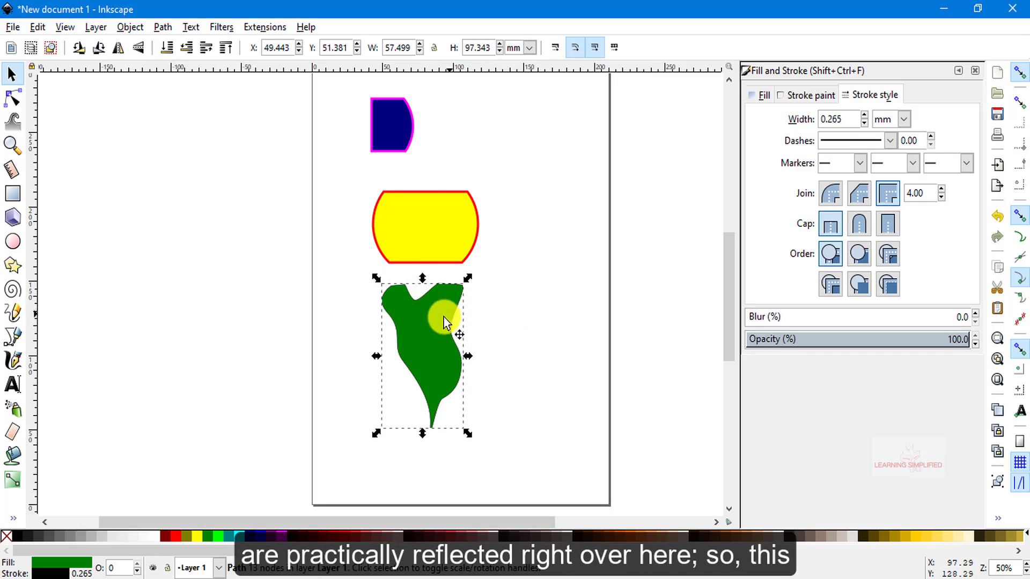
click(493, 304)
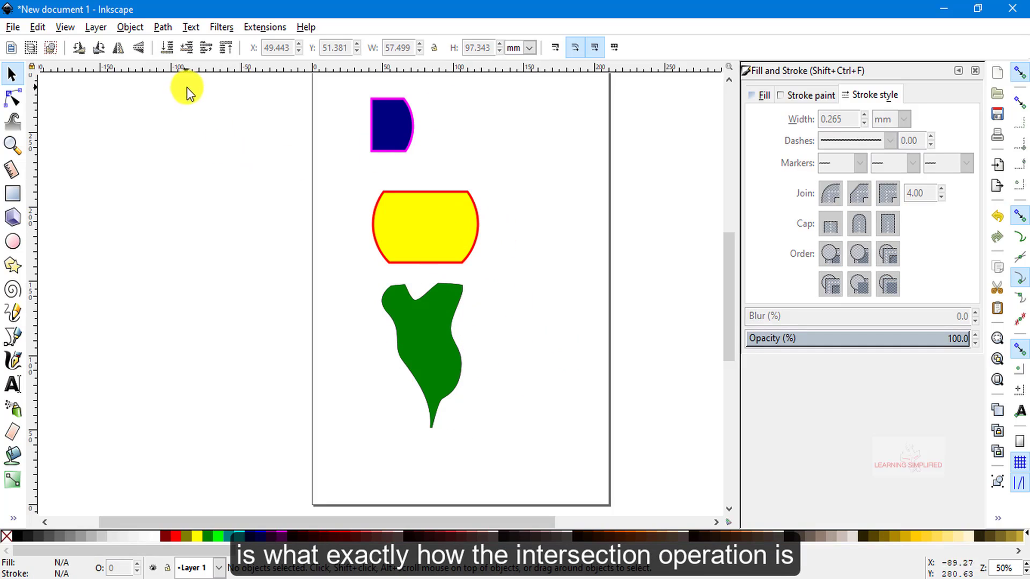
Marquee-select all three shapes, deselect them, then select them again
drag(187, 86, 671, 457)
click(653, 248)
click(557, 208)
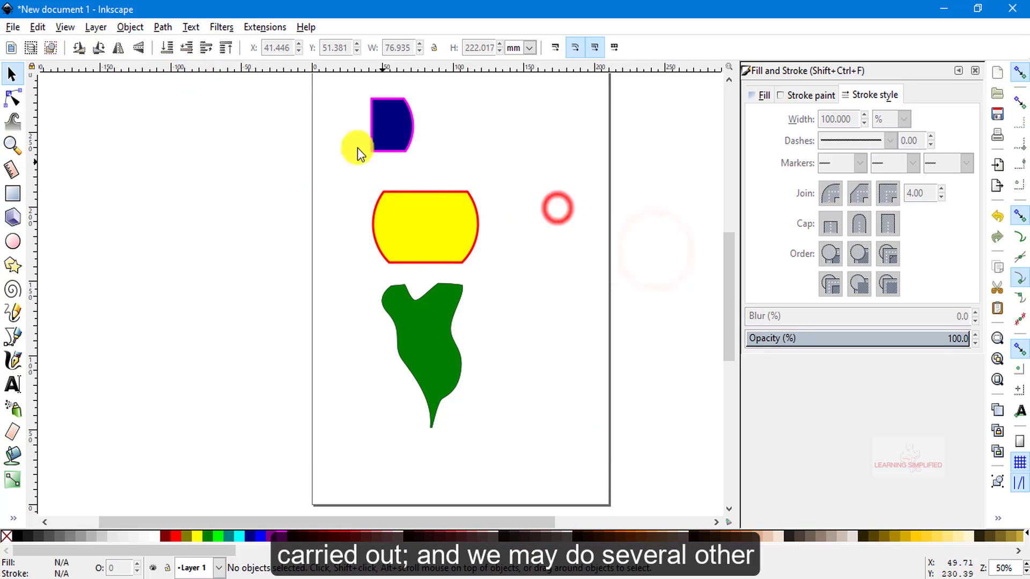
mouse_move(246, 87)
mouse_down()
mouse_move(619, 468)
mouse_move(669, 457)
mouse_up()
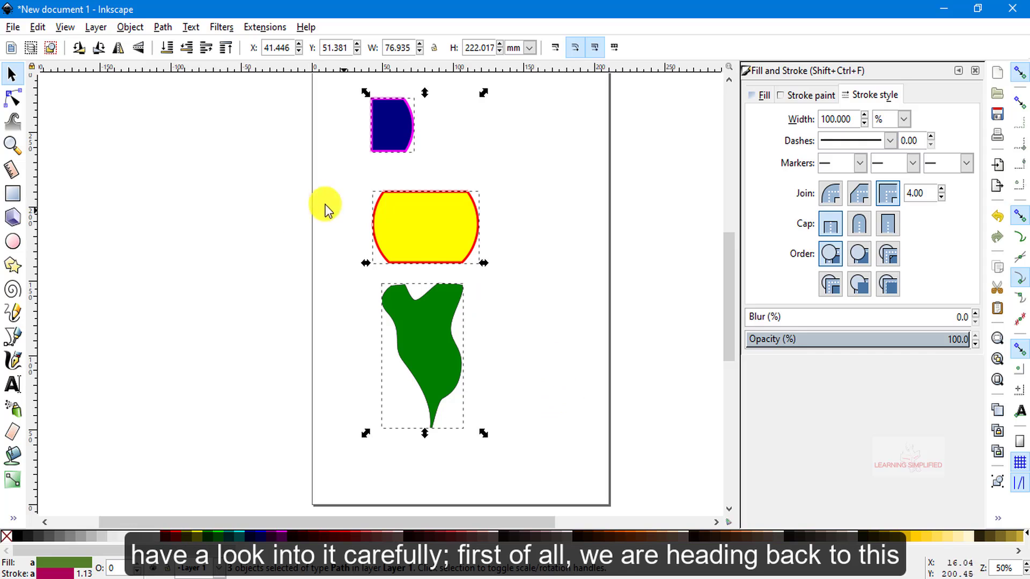
Turn off Show page border in Document Properties and deselect the shapes
click(13, 28)
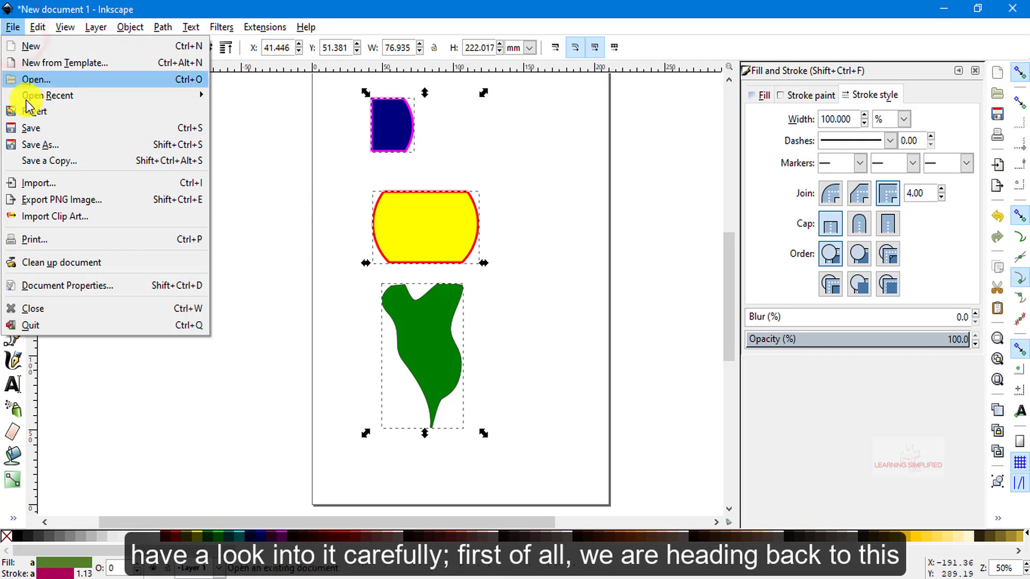
click(61, 286)
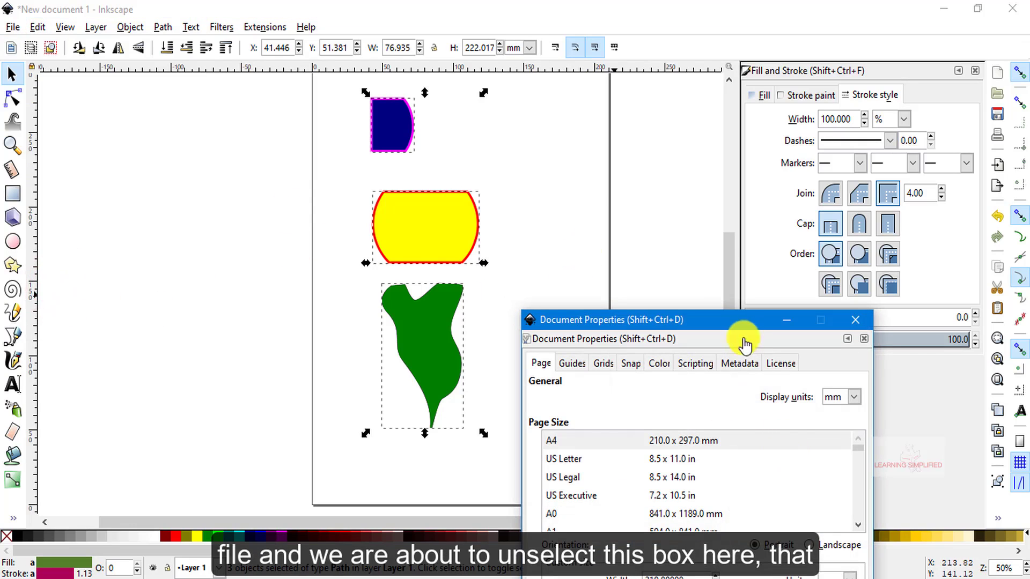
drag(747, 329, 832, 11)
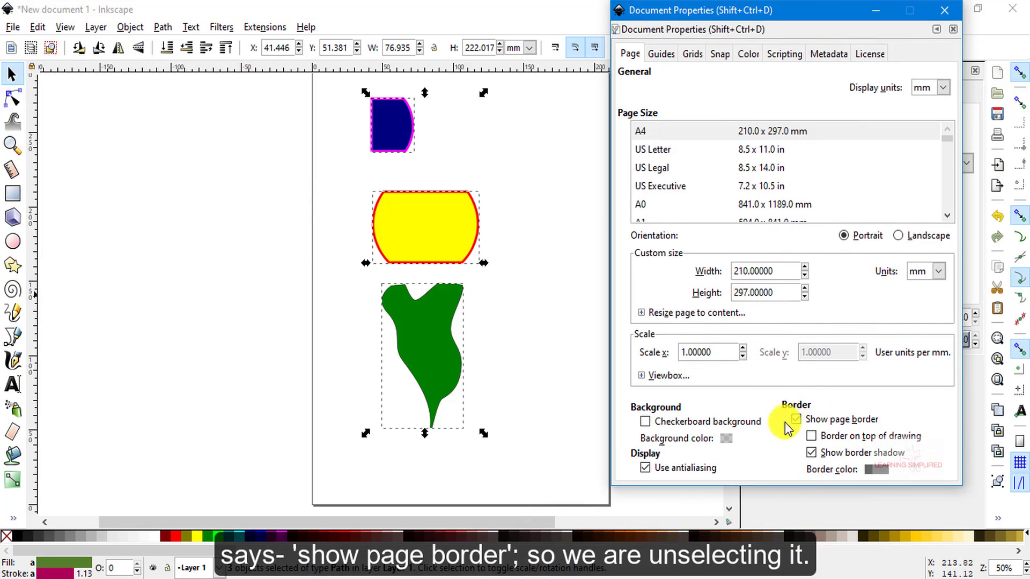
click(797, 418)
click(552, 310)
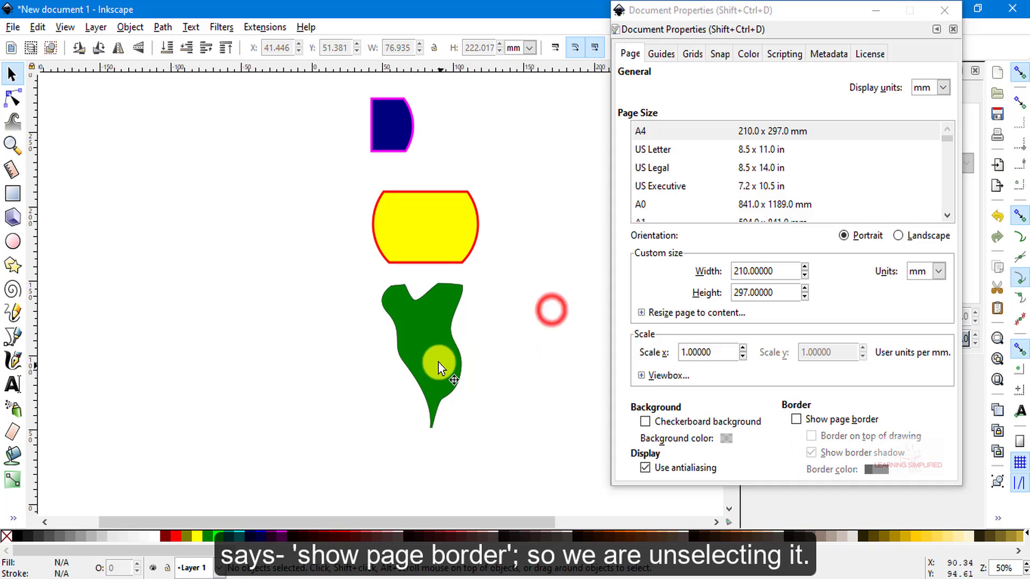
Draw a dark red rectangle on the left side of the canvas
click(13, 193)
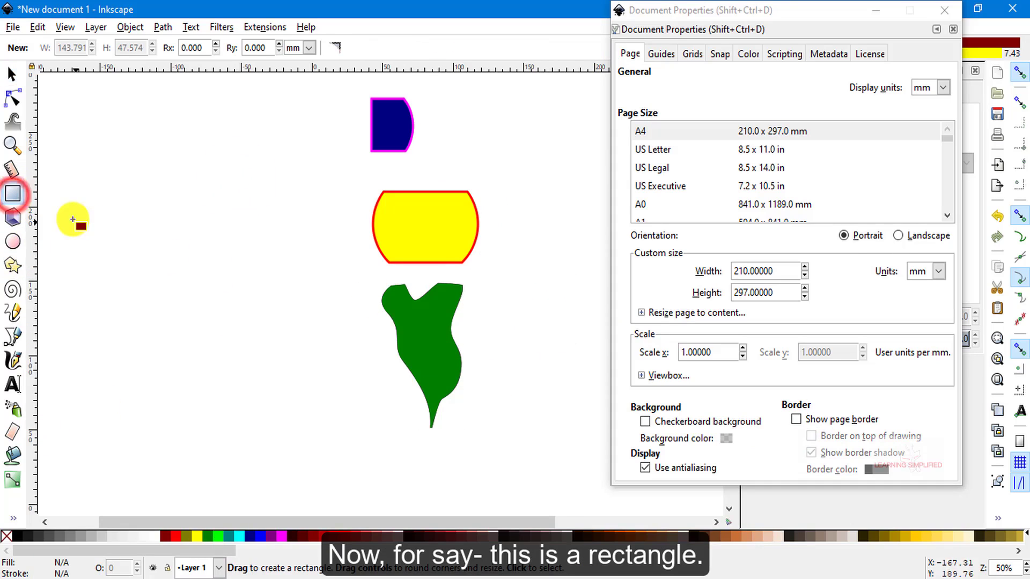
mouse_move(65, 211)
mouse_down()
mouse_move(273, 367)
mouse_move(352, 394)
mouse_up()
click(12, 74)
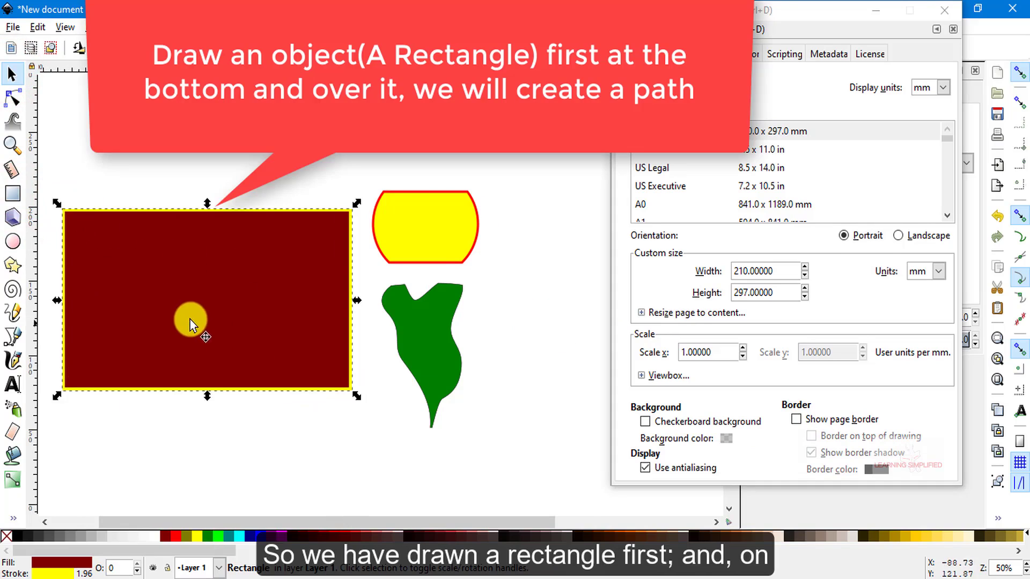
Draw a path arcing between the rectangle's top-left and top-right corners
click(14, 338)
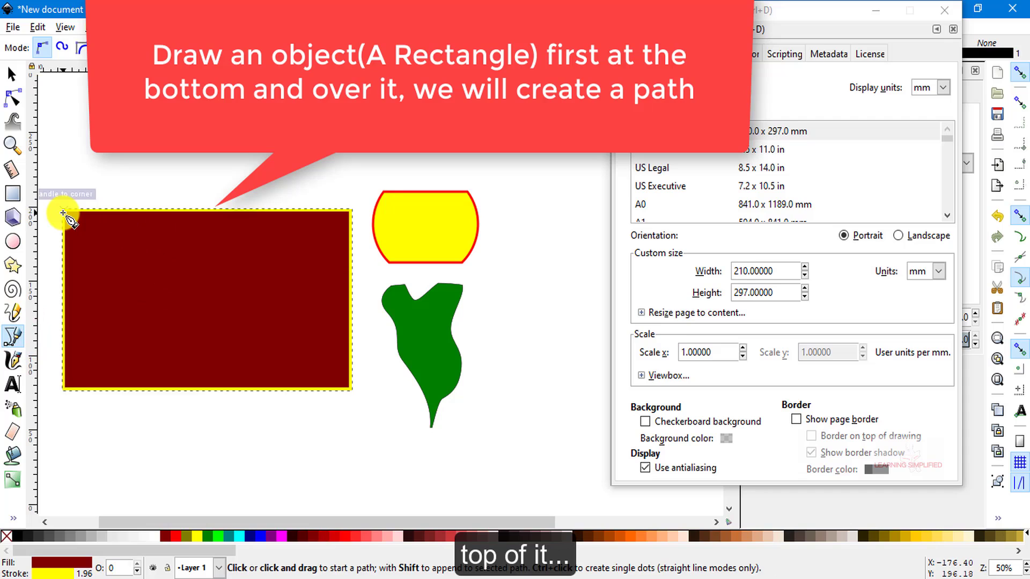
key(Escape)
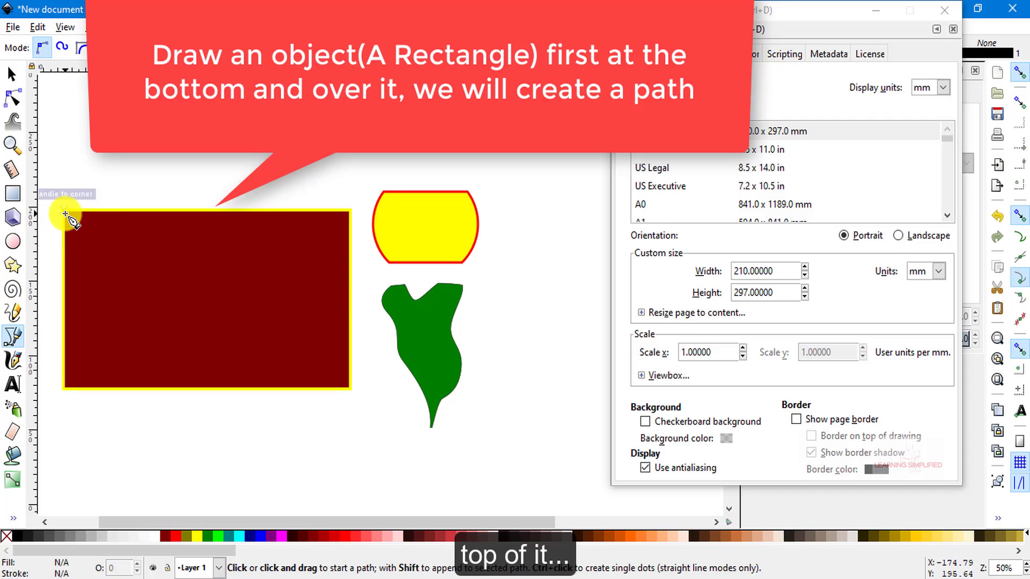
click(66, 215)
drag(111, 339, 289, 330)
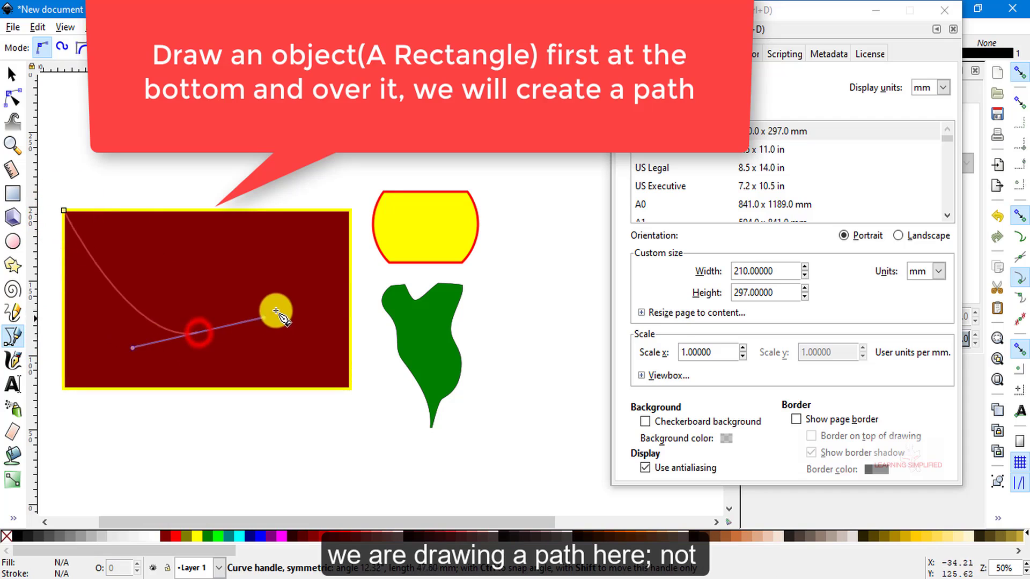
key(BackSpace)
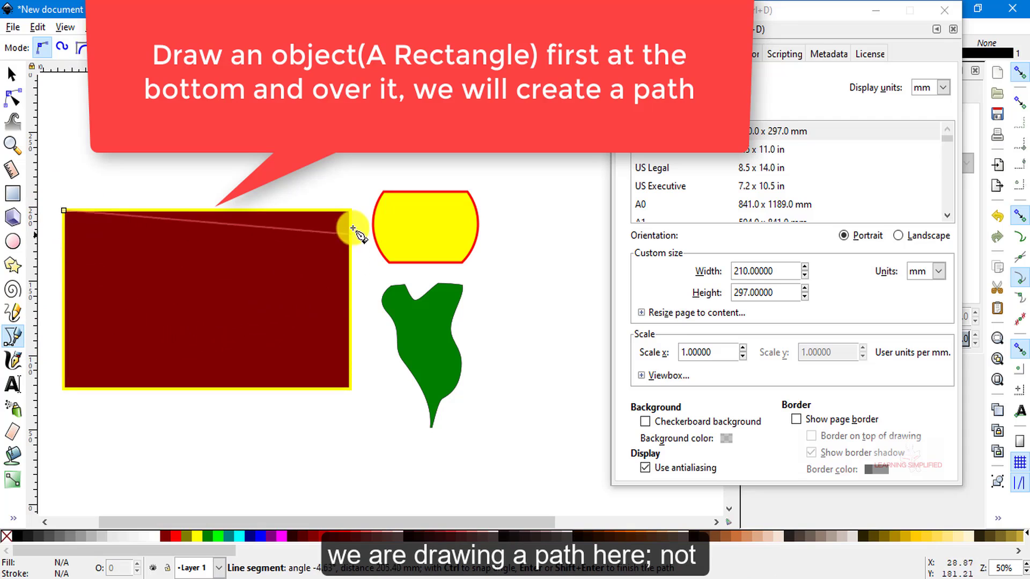
drag(349, 213, 527, 9)
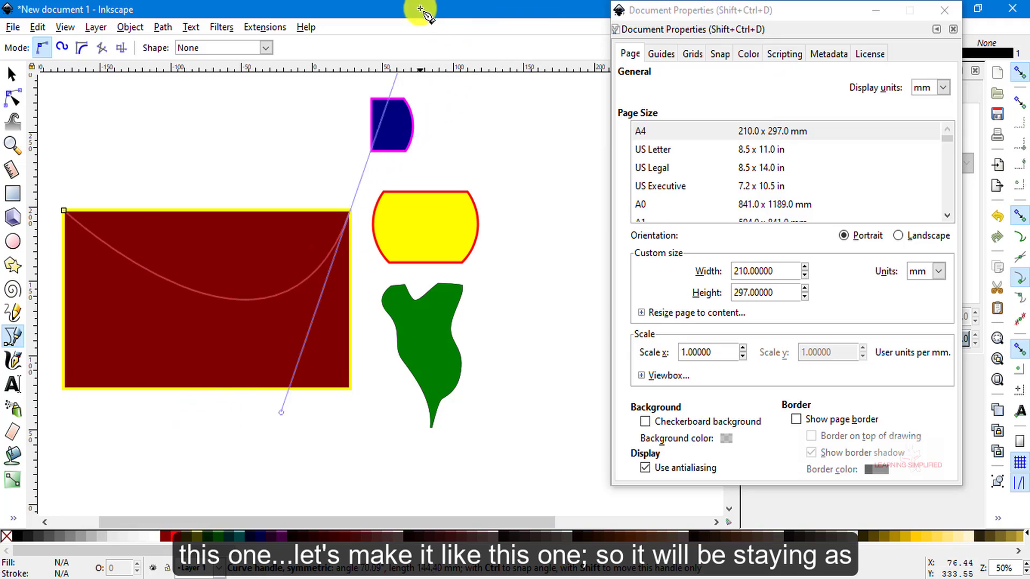
mouse_move(527, 8)
mouse_down()
mouse_move(505, 8)
mouse_move(515, 9)
mouse_up()
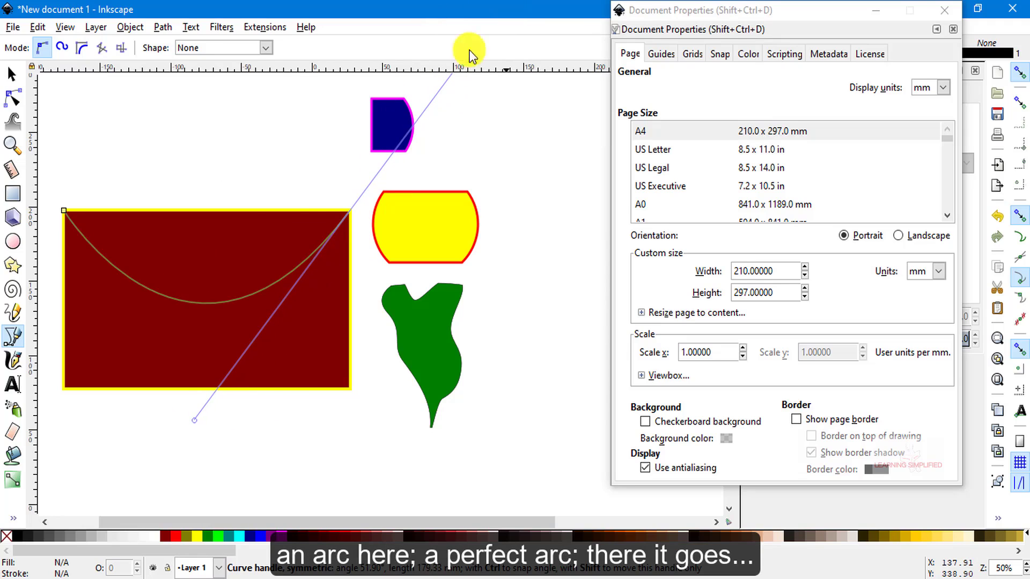
drag(469, 54, 470, 55)
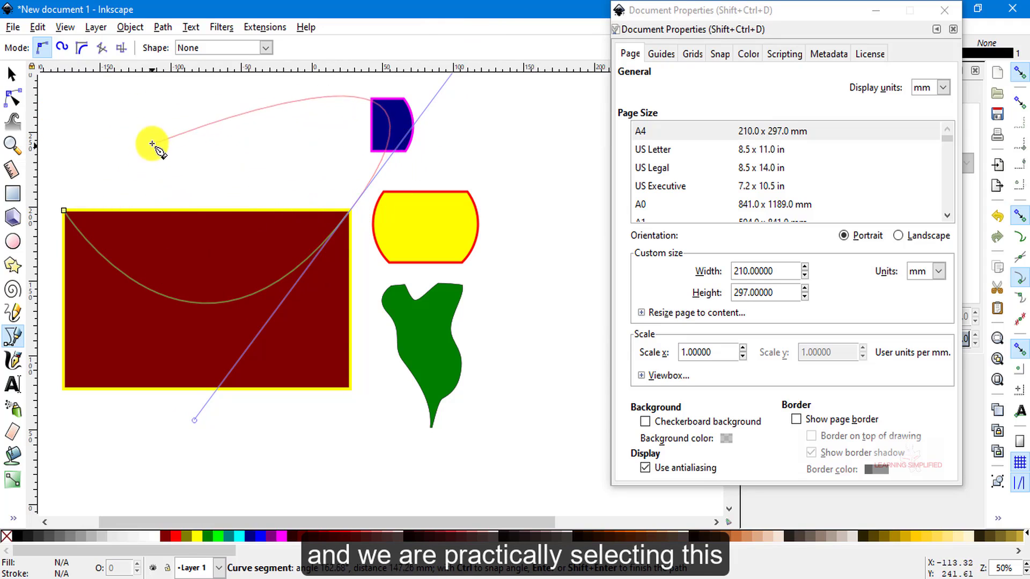
Add a node above the top-left corner, close the path, and select it
click(64, 156)
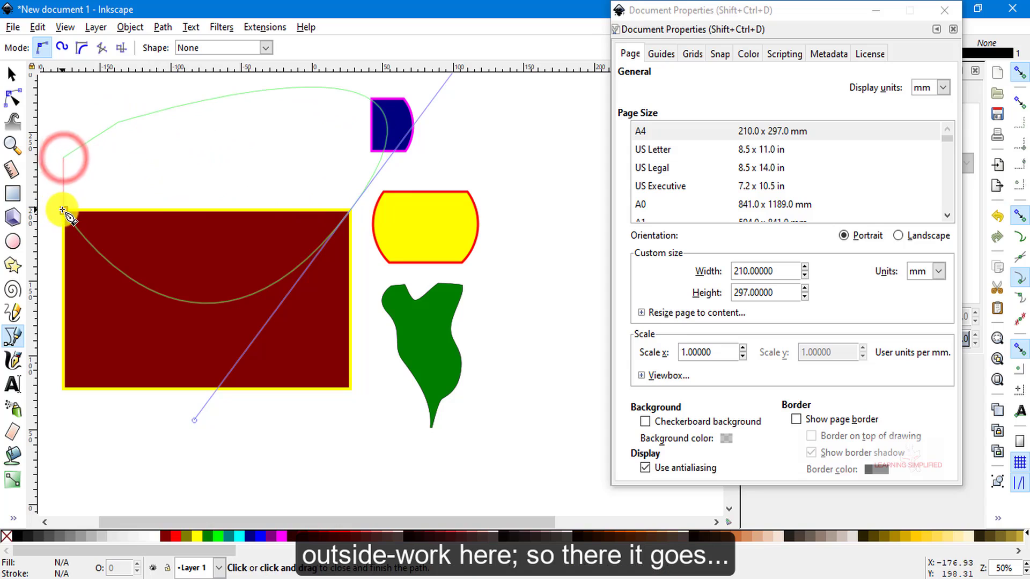
click(64, 214)
click(11, 74)
click(185, 284)
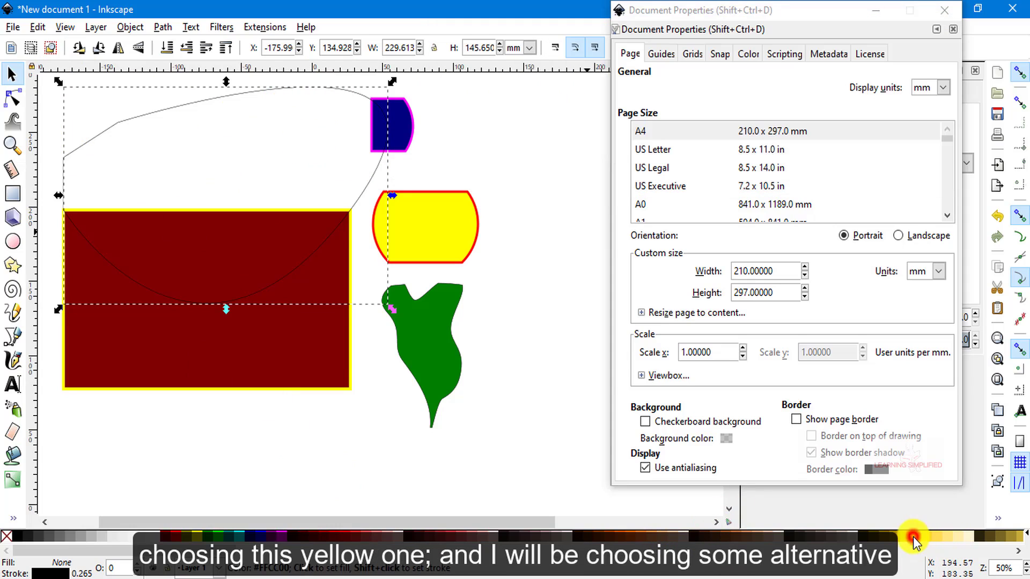
Give the arc path a yellow fill and yellow stroke, then select the dark red rectangle
click(917, 537)
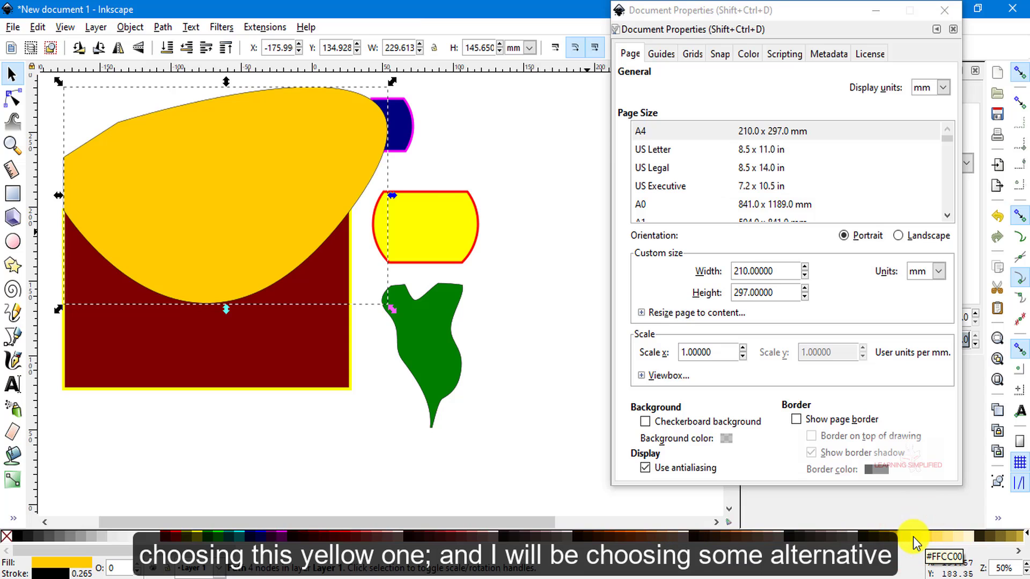
shift+click(913, 536)
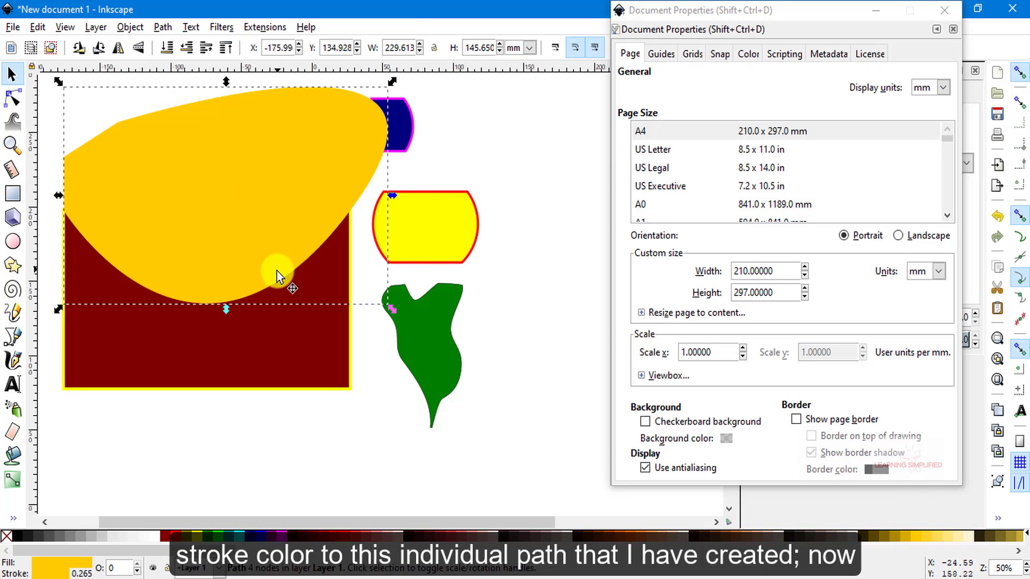
click(257, 254)
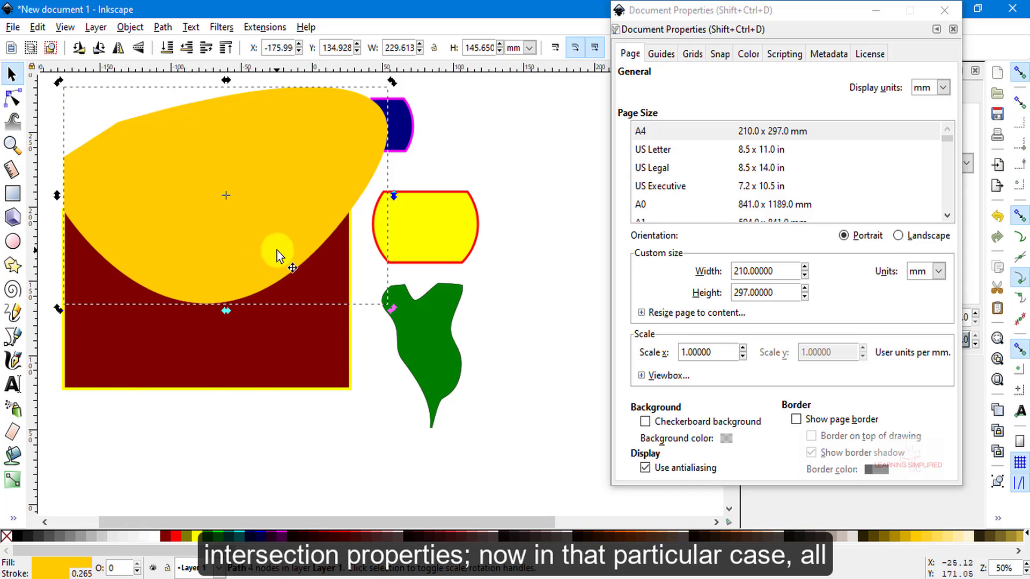
click(288, 336)
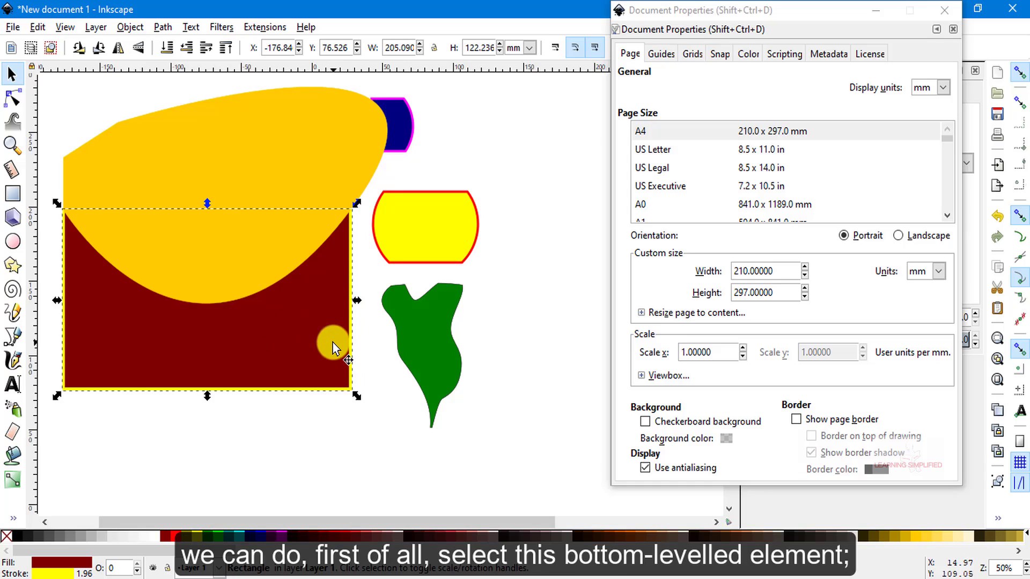
Duplicate the dark red rectangle with Ctrl+D and add the yellow path to the selection
key(ctrl+d)
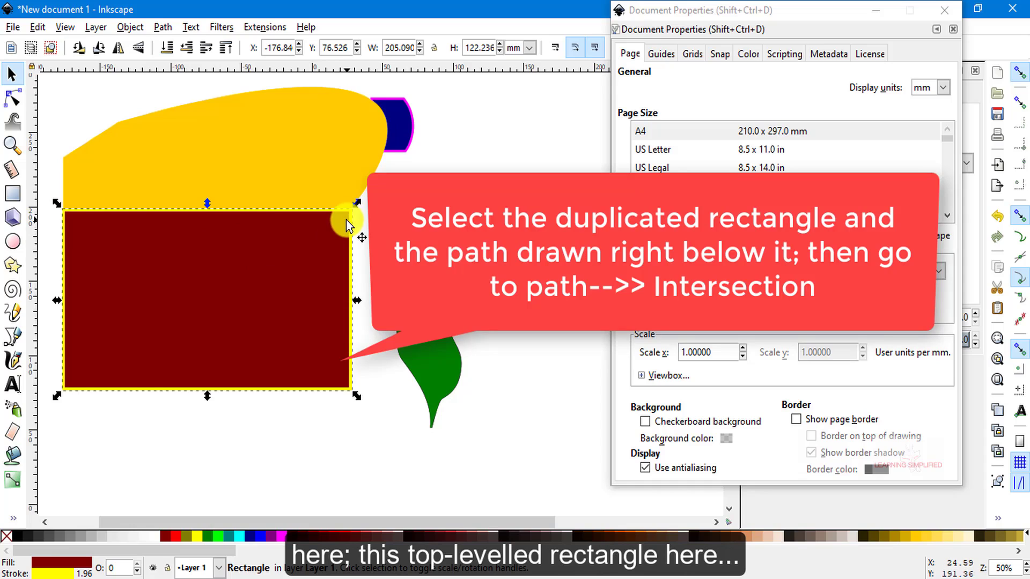
shift+click(354, 149)
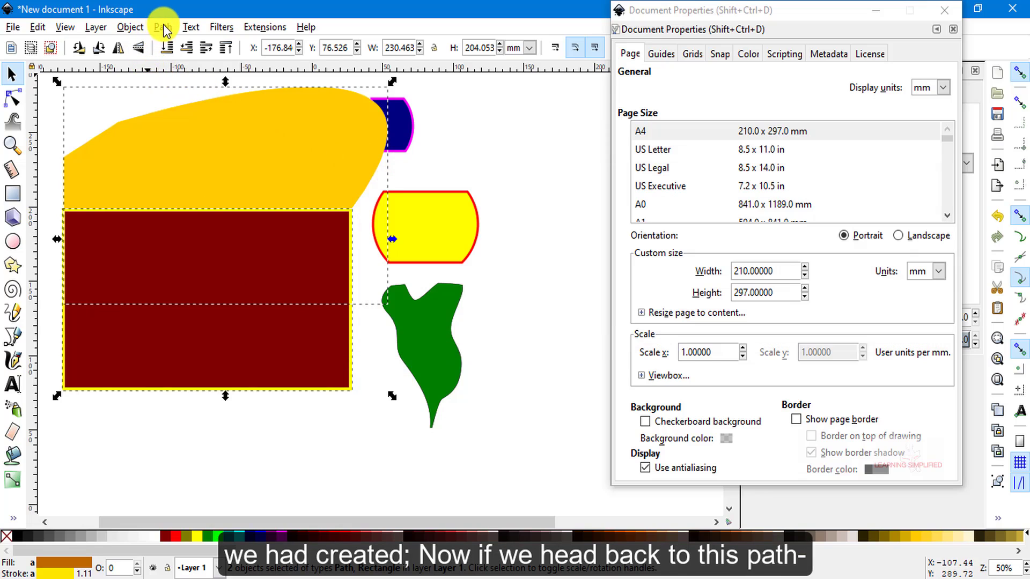
click(163, 28)
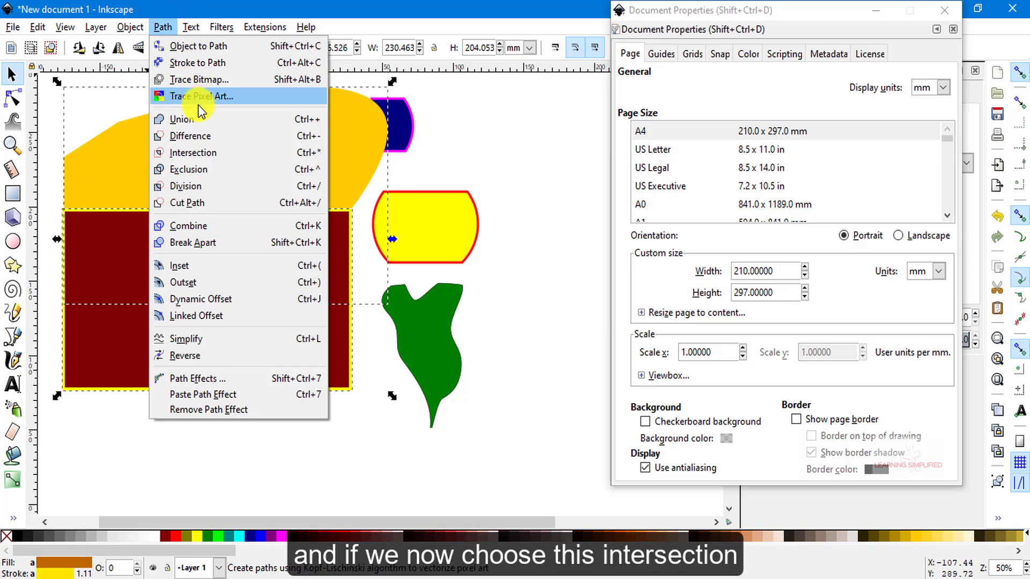
click(193, 153)
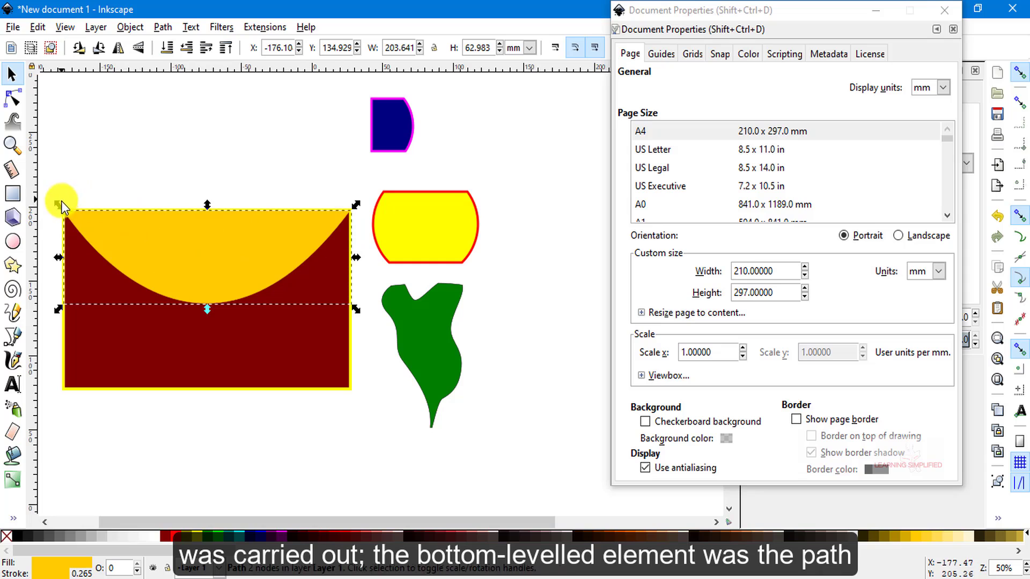
click(223, 263)
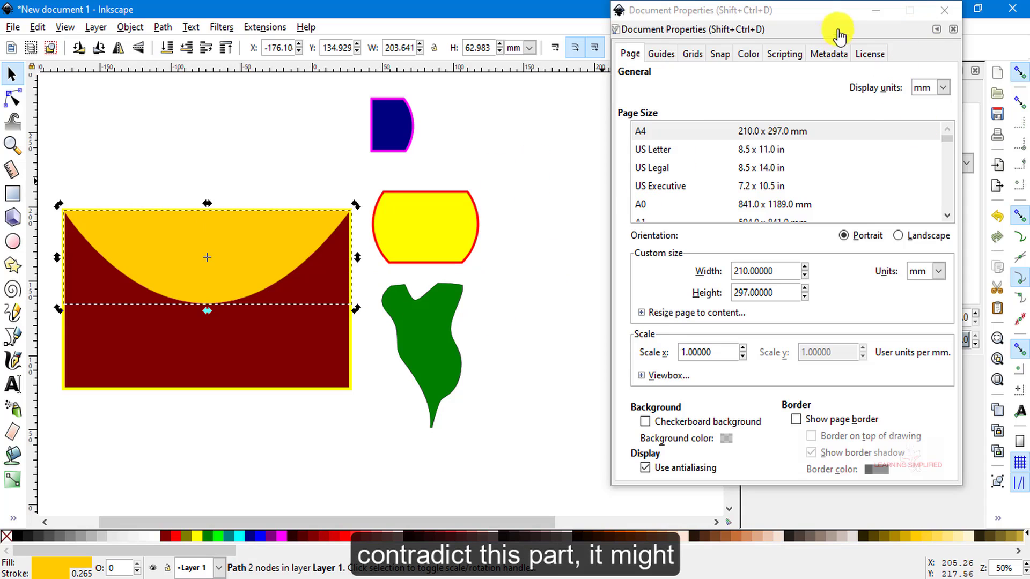
Close Document Properties and draw a slightly taller yellow rectangle below the first design
click(944, 10)
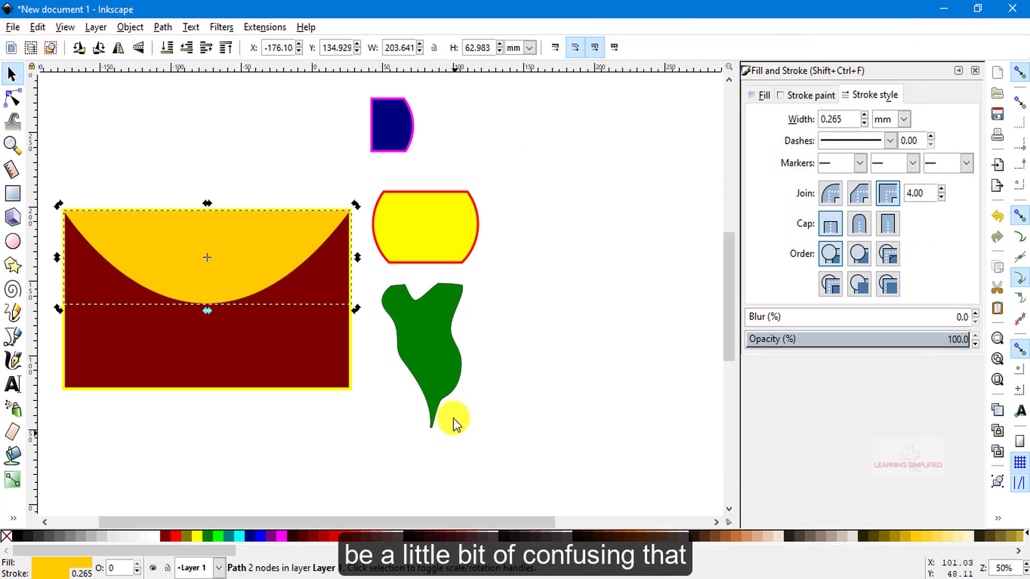
scroll(523, 286, down, 1)
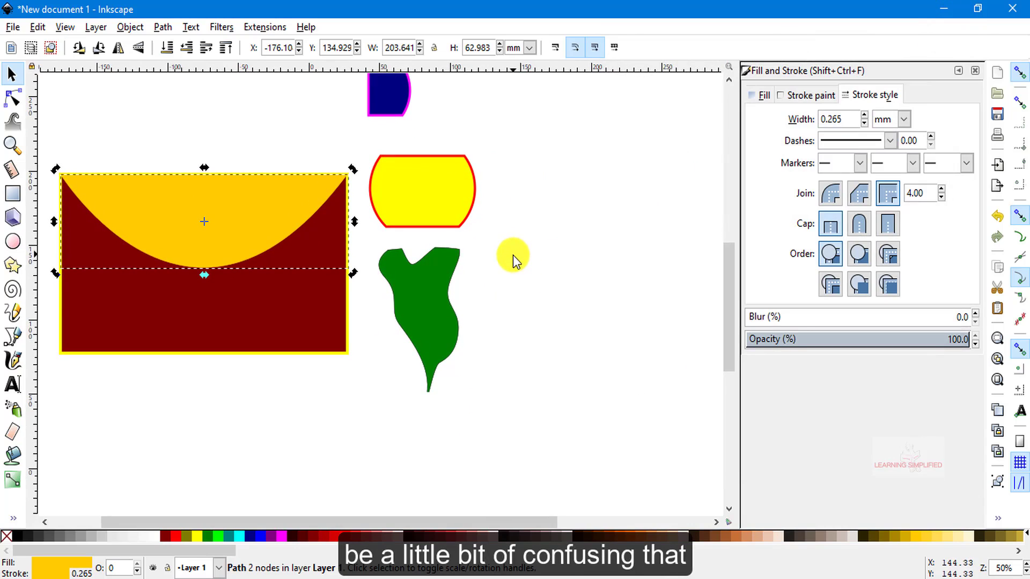
scroll(307, 345, up, 1)
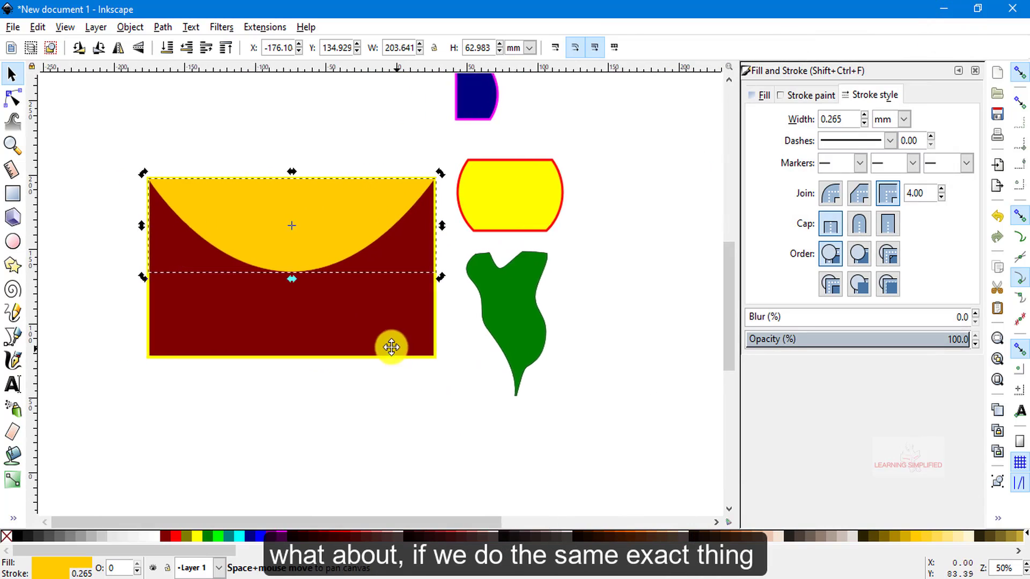
scroll(307, 345, left, 1)
click(13, 195)
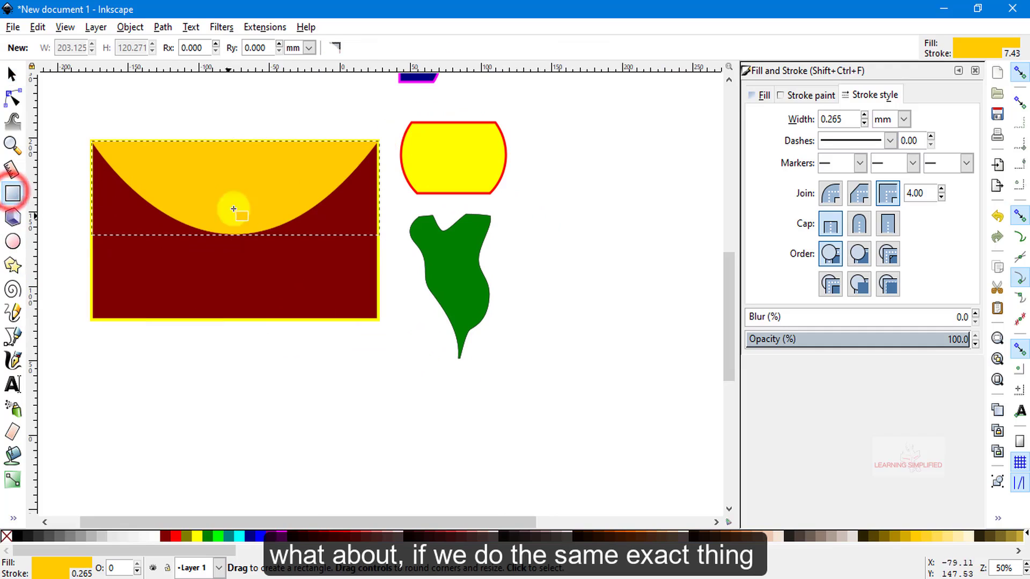
drag(74, 384, 374, 503)
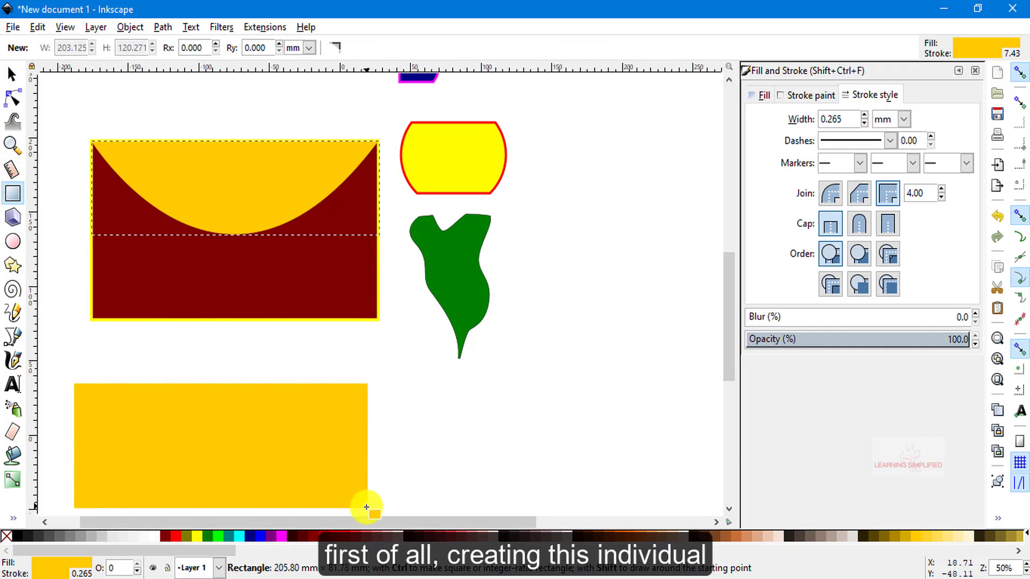
scroll(374, 504, down, 1)
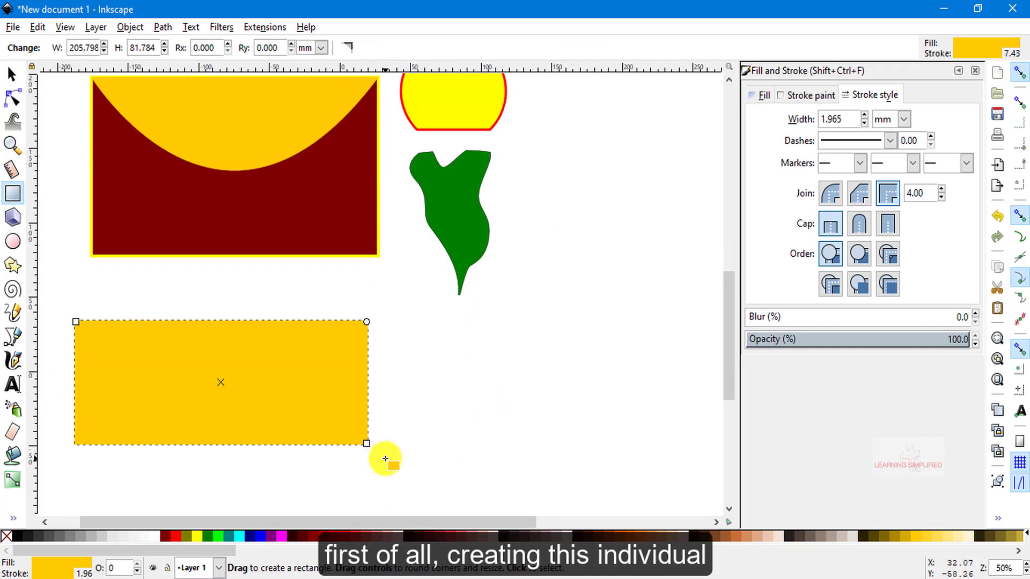
drag(367, 444, 369, 474)
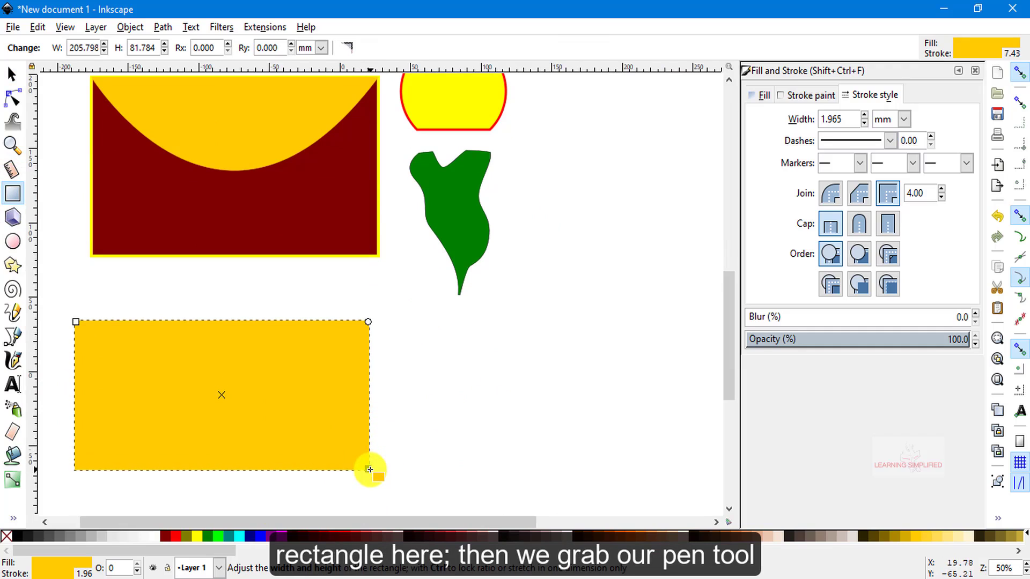
click(16, 74)
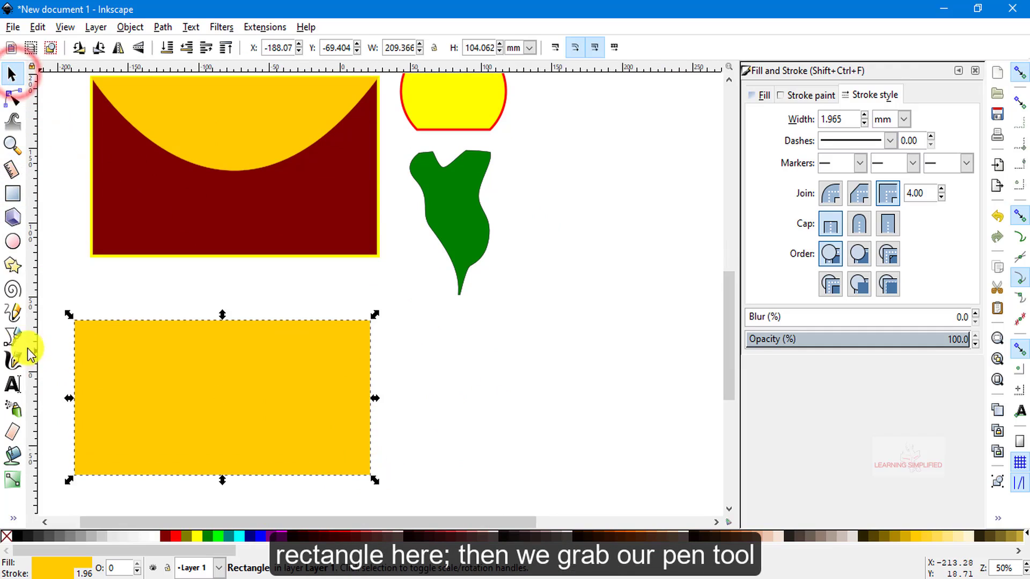
Draw a closed path with a downward-curving arc between the yellow rectangle's top corners
click(13, 339)
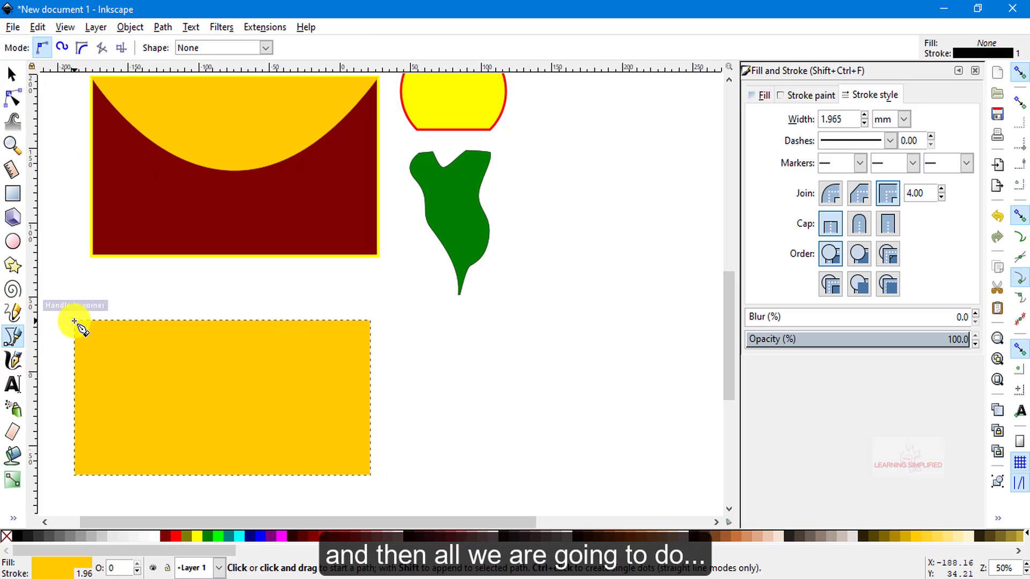
click(77, 323)
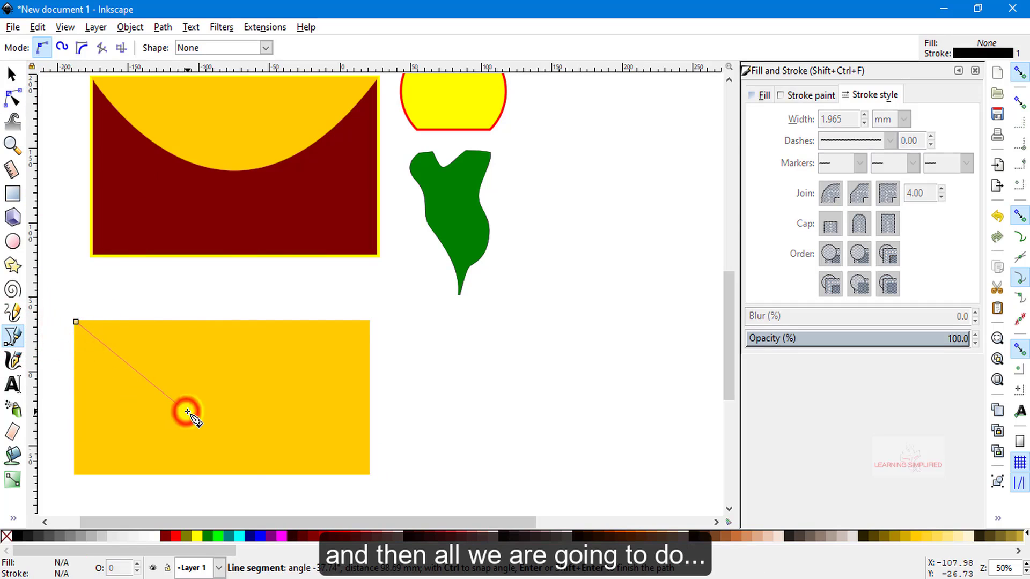
drag(182, 409, 307, 424)
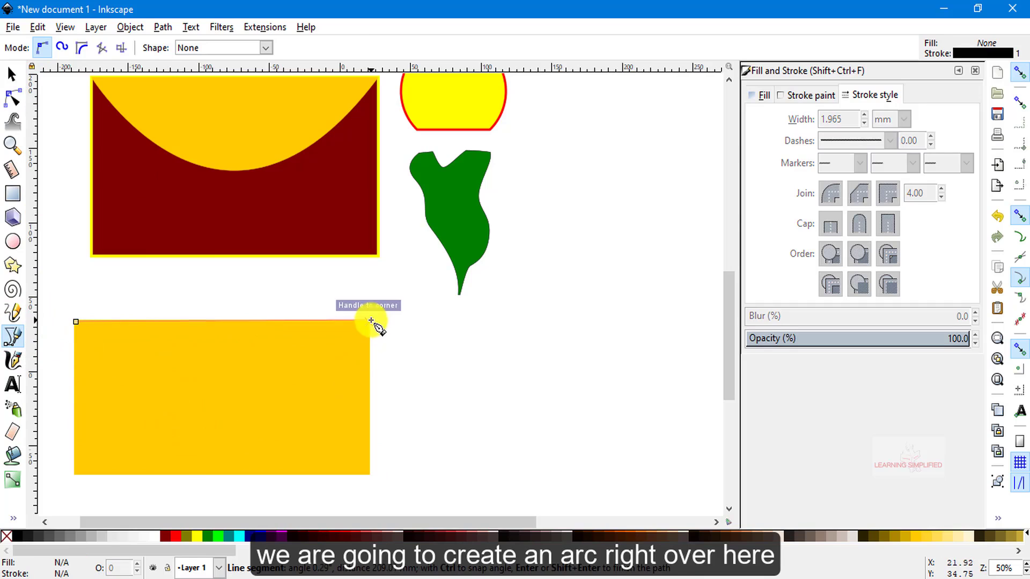
mouse_move(369, 323)
mouse_down()
mouse_move(519, 226)
mouse_move(524, 117)
mouse_up()
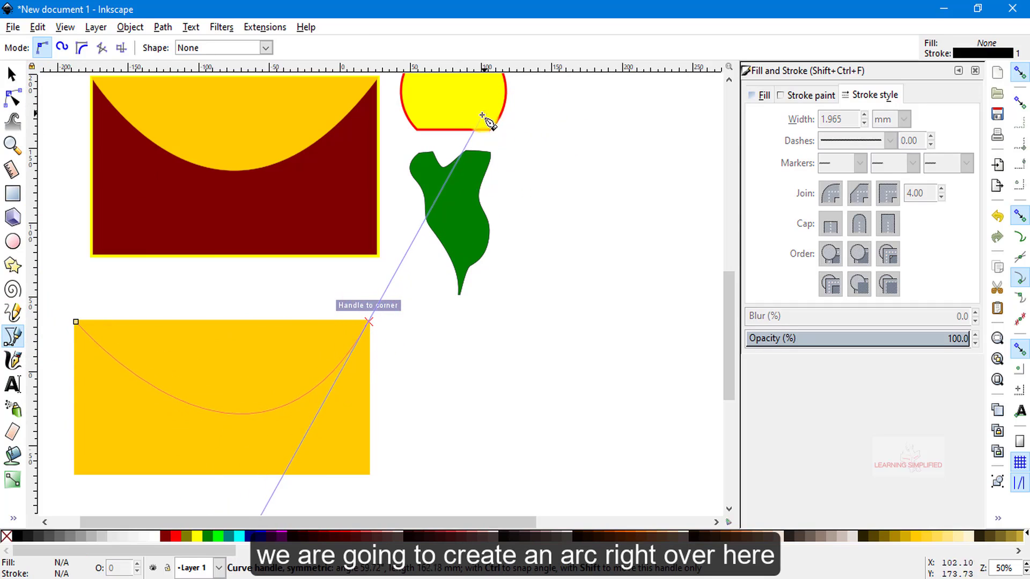
key(Return)
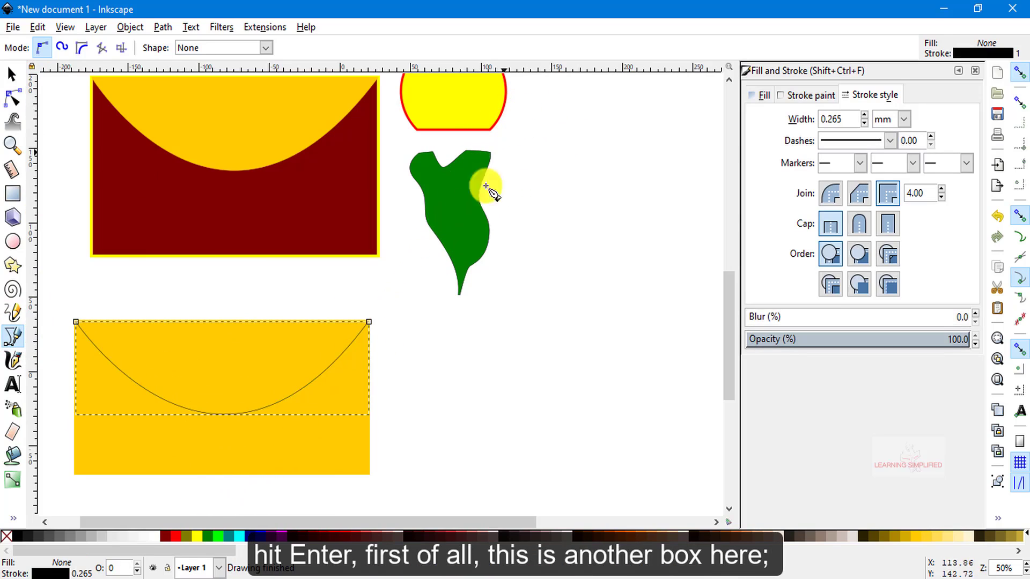
click(369, 323)
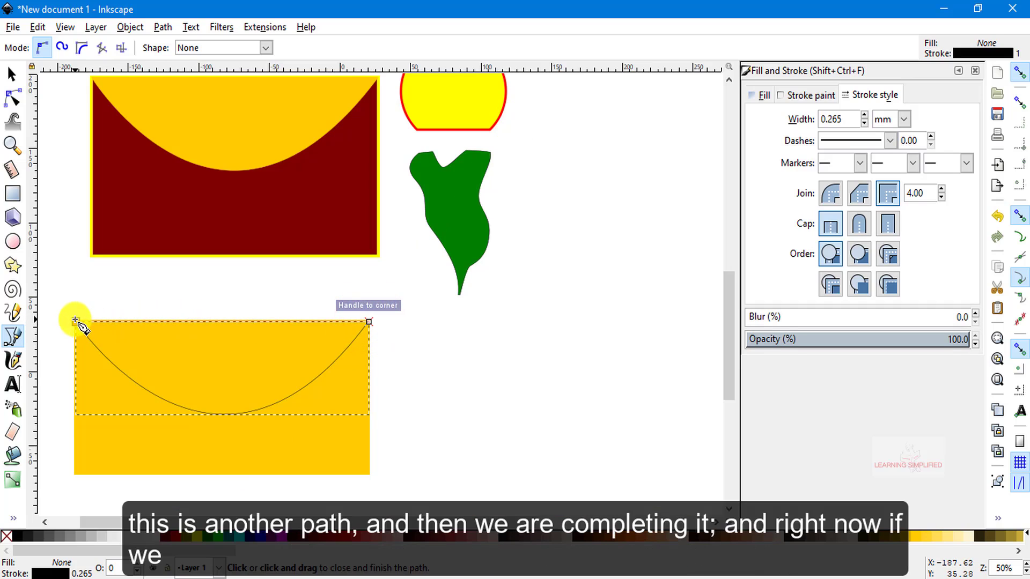
click(77, 324)
Fill the arc shape on the lower rectangle maroon, deselect, and pan to inspect it
click(11, 74)
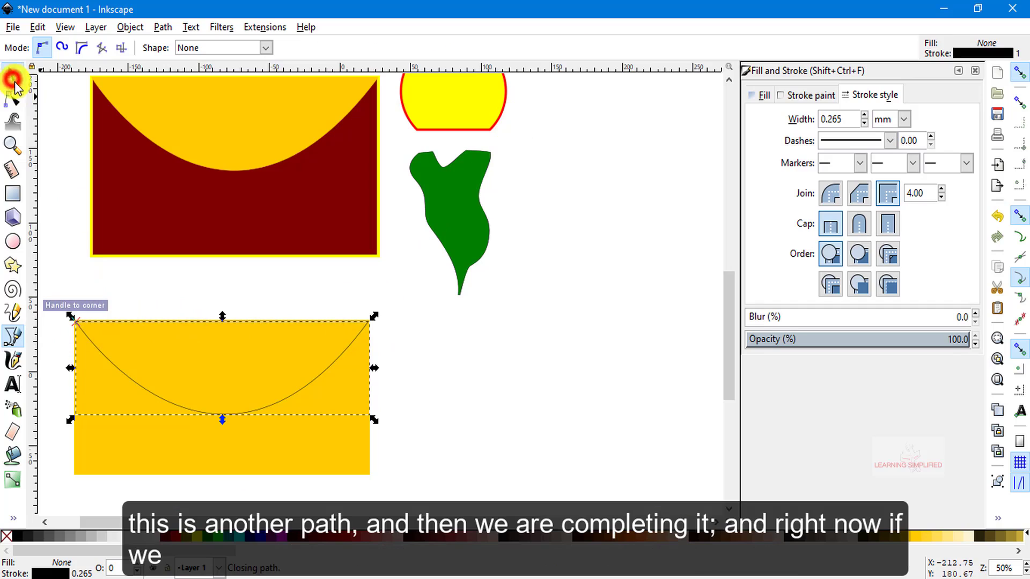
click(315, 537)
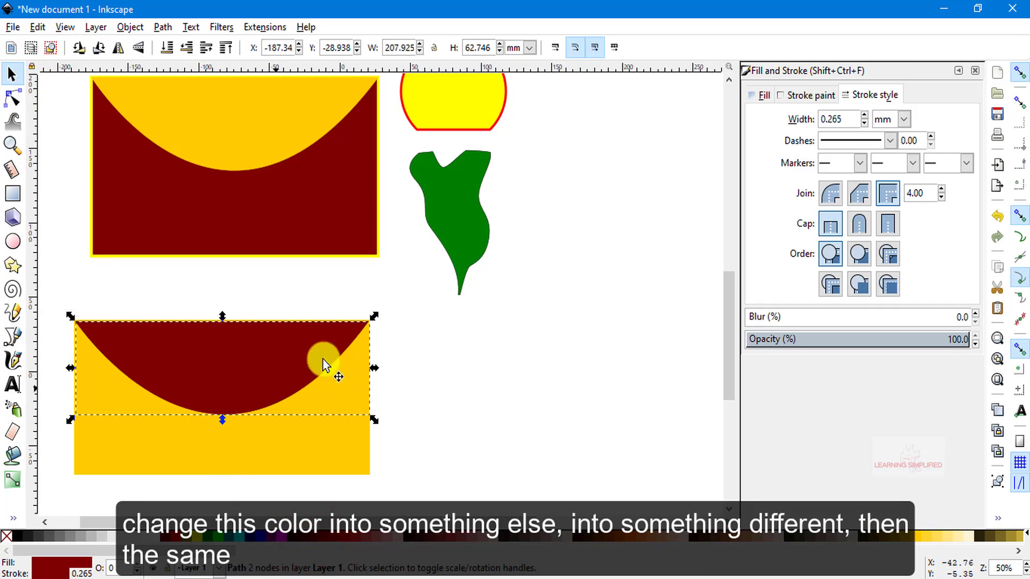
scroll(311, 205, up, 3)
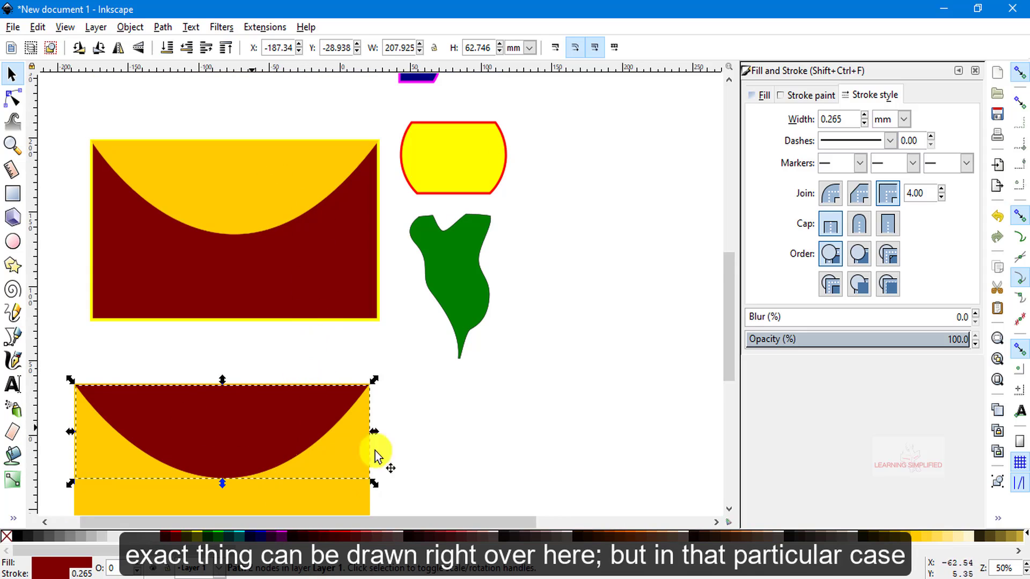
click(441, 417)
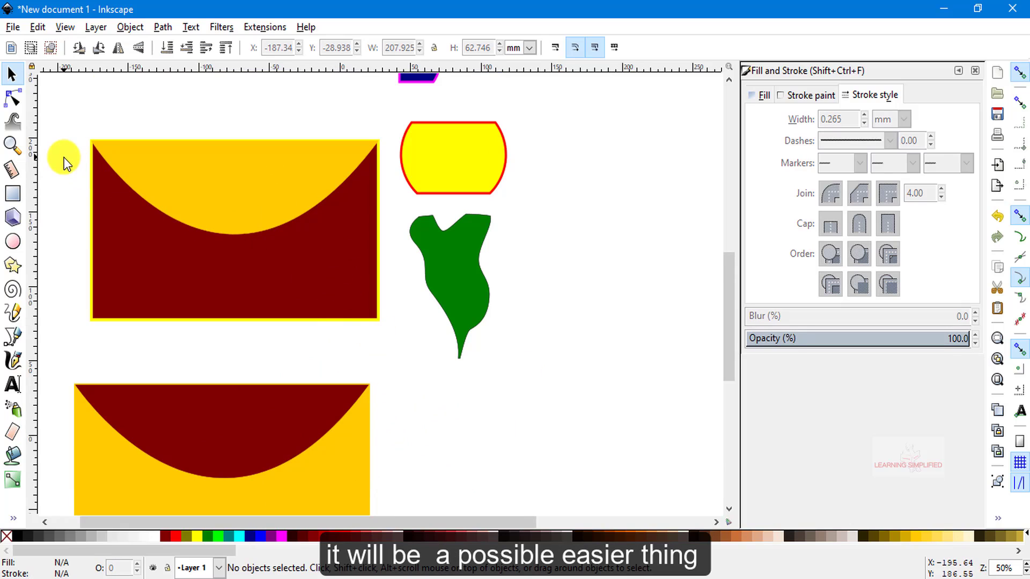
scroll(66, 163, up, 3)
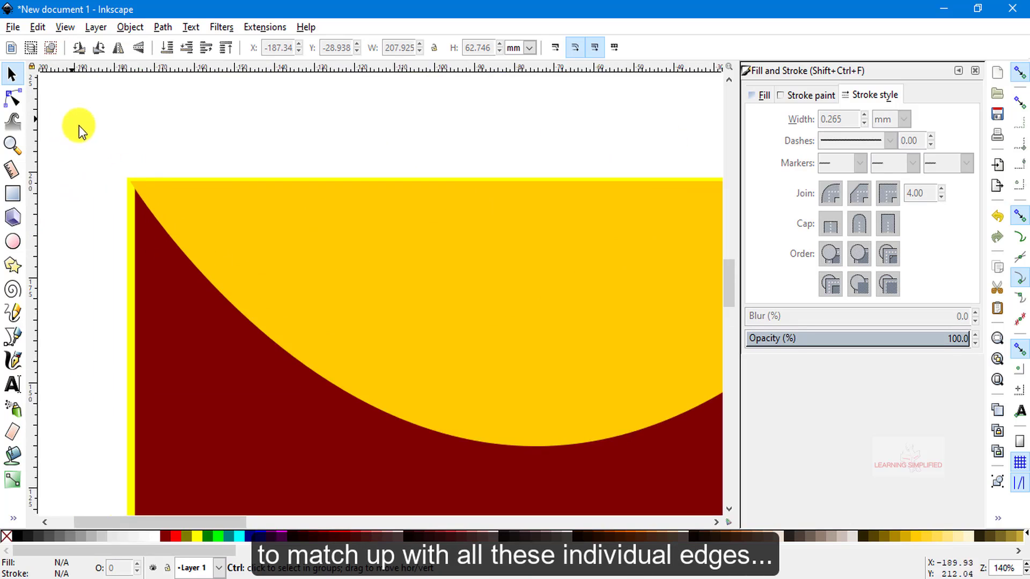
scroll(78, 126, up, 2)
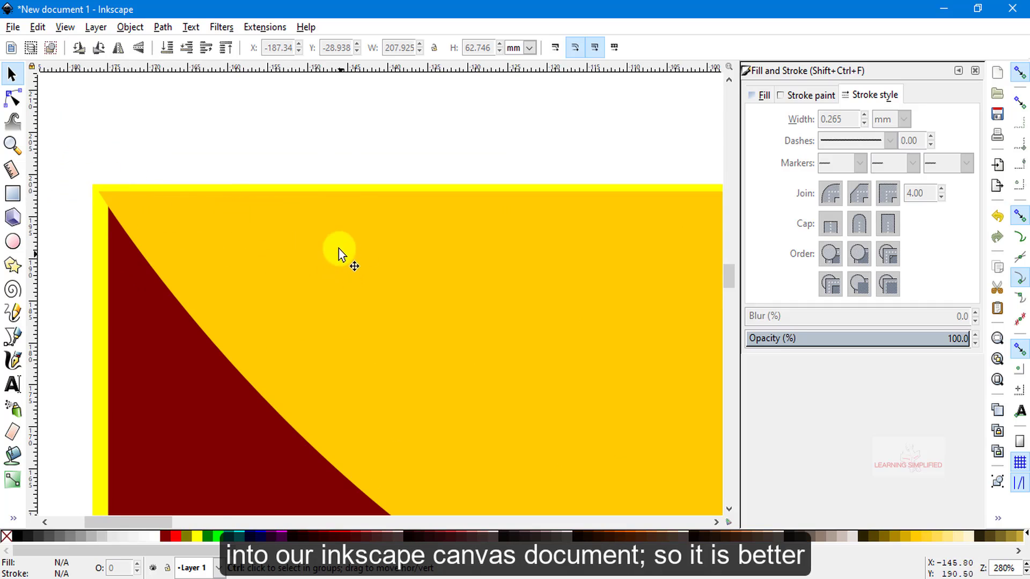
scroll(341, 236, down, 1)
drag(527, 378, 323, 233)
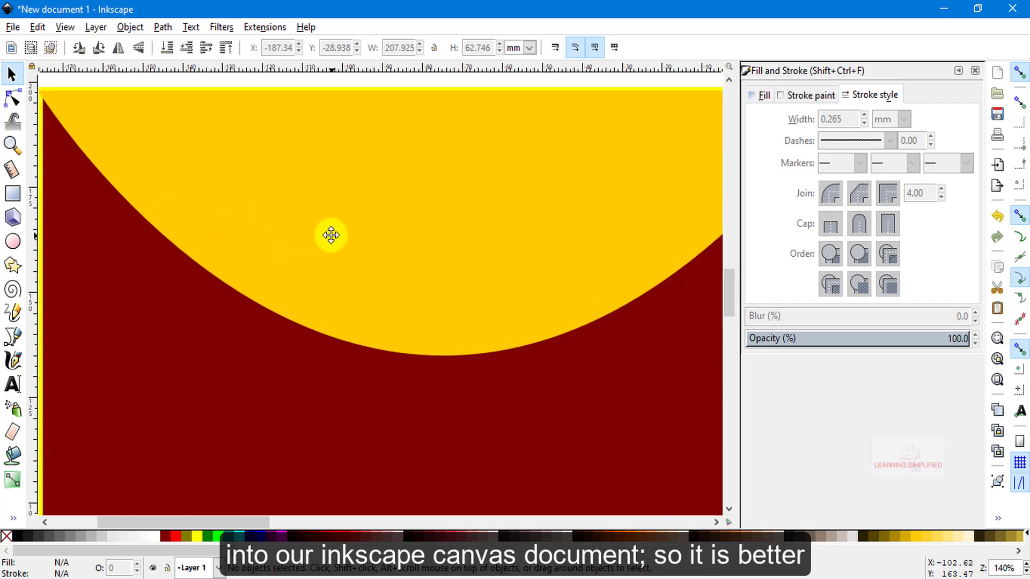
scroll(414, 239, down, 2)
scroll(550, 248, down, 1)
scroll(642, 269, up, 1)
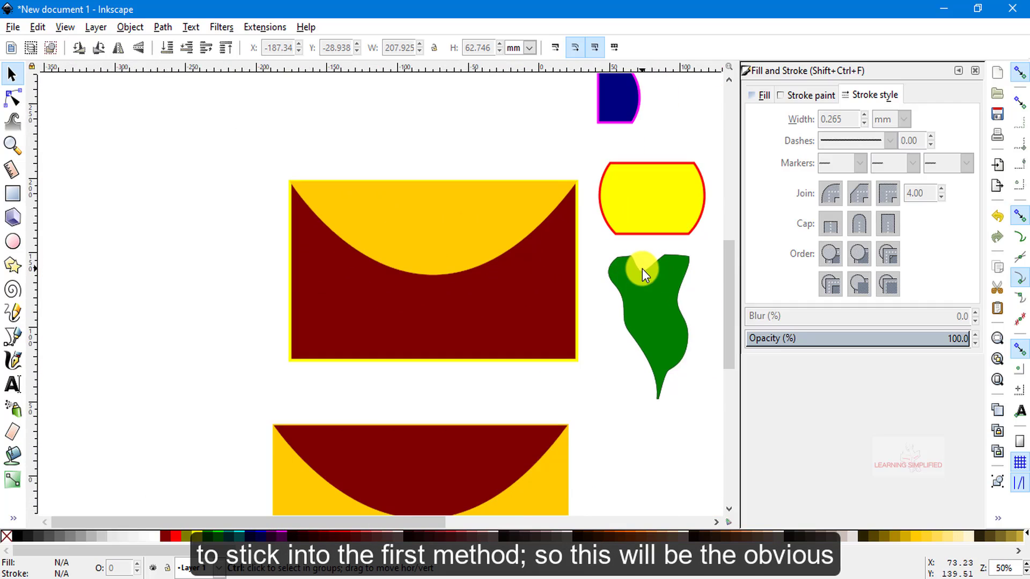
scroll(642, 269, up, 2)
scroll(643, 270, down, 1)
scroll(643, 269, down, 1)
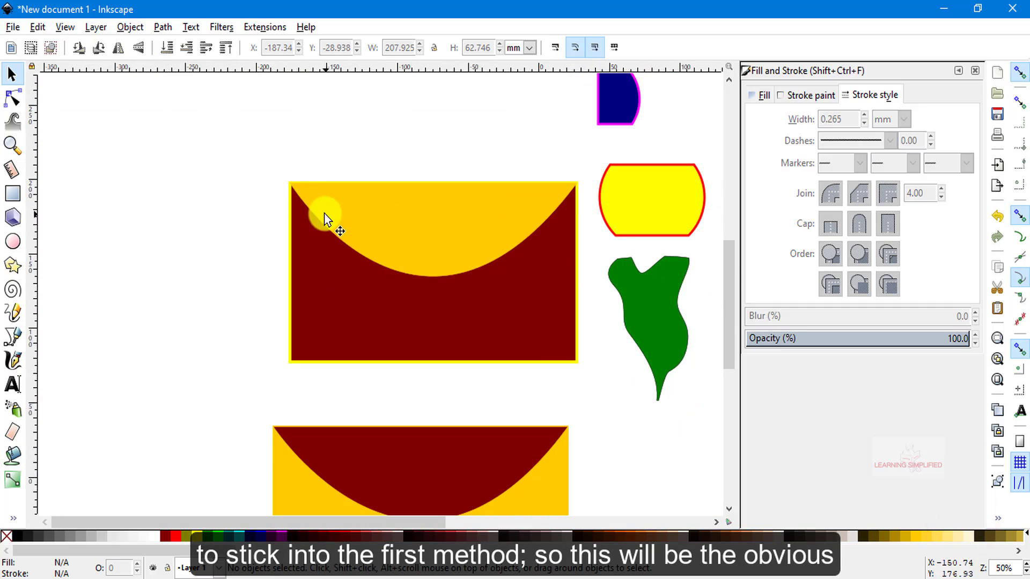